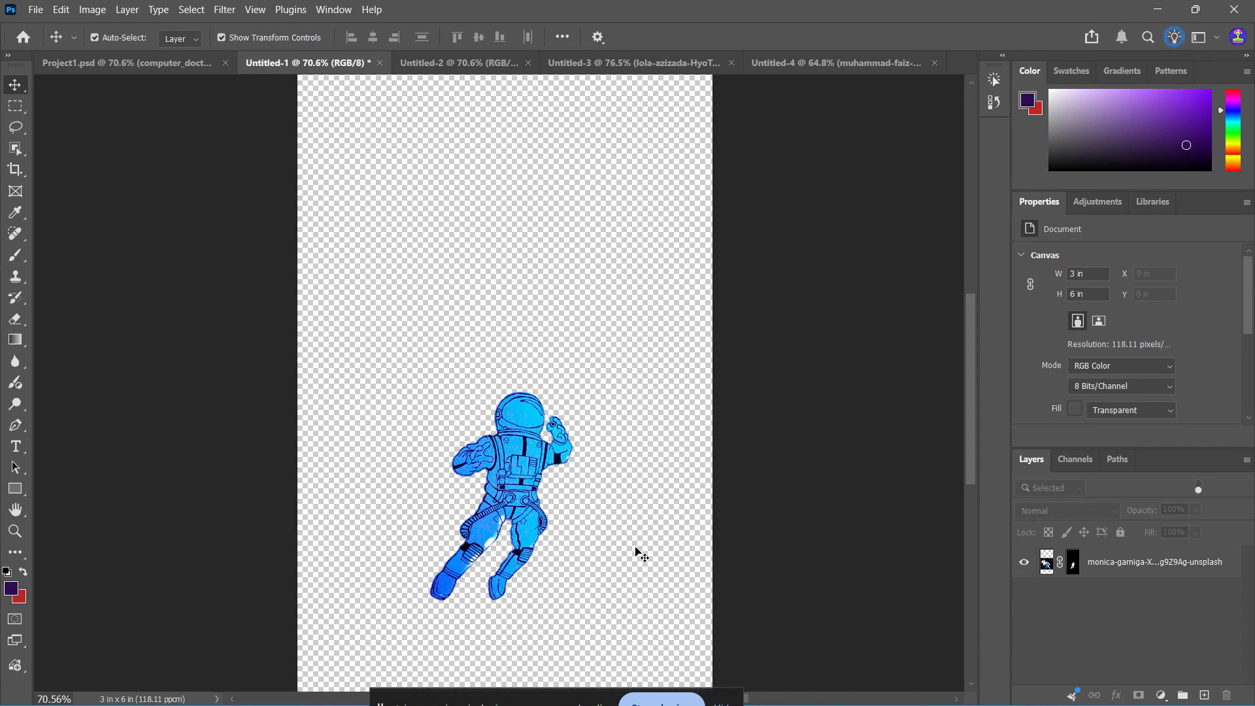
- Place the image evie-s-kBzQNk9AgOg-unsplash.jpg from the Pictures folder as an embedded object above the astronaut
{"action": "left_click", "coordinate": [36, 10]}
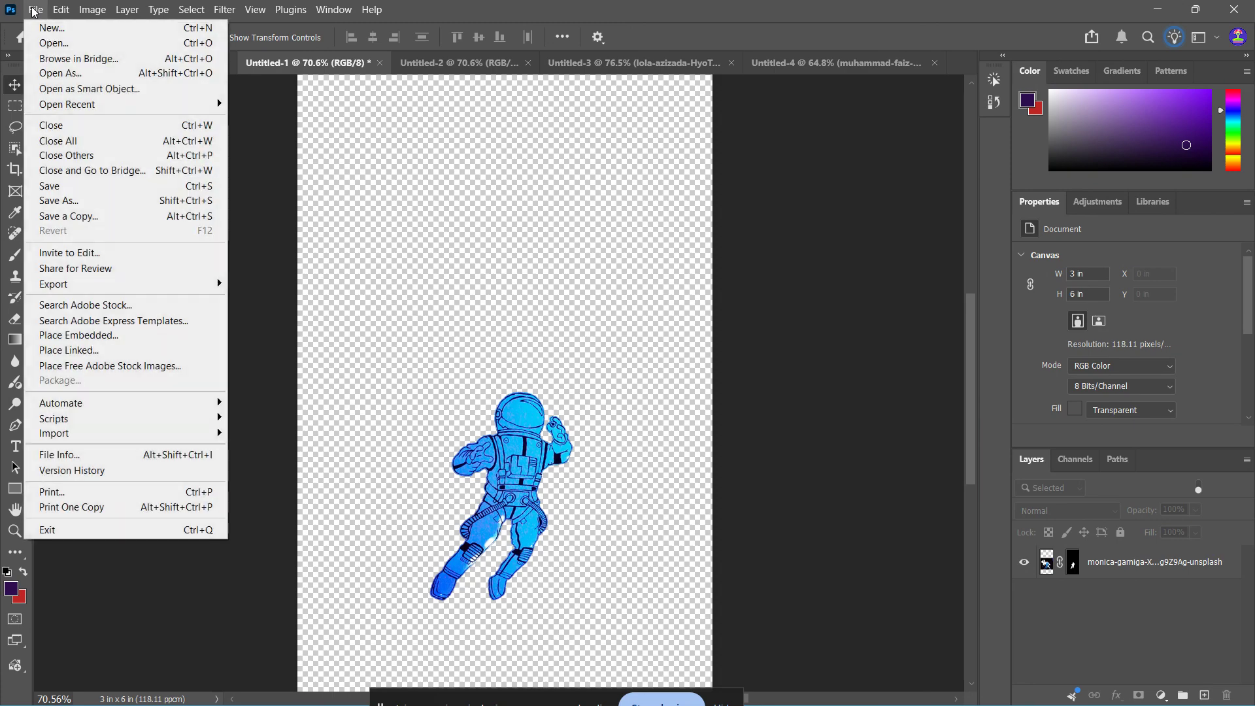
{"action": "left_click", "coordinate": [154, 335]}
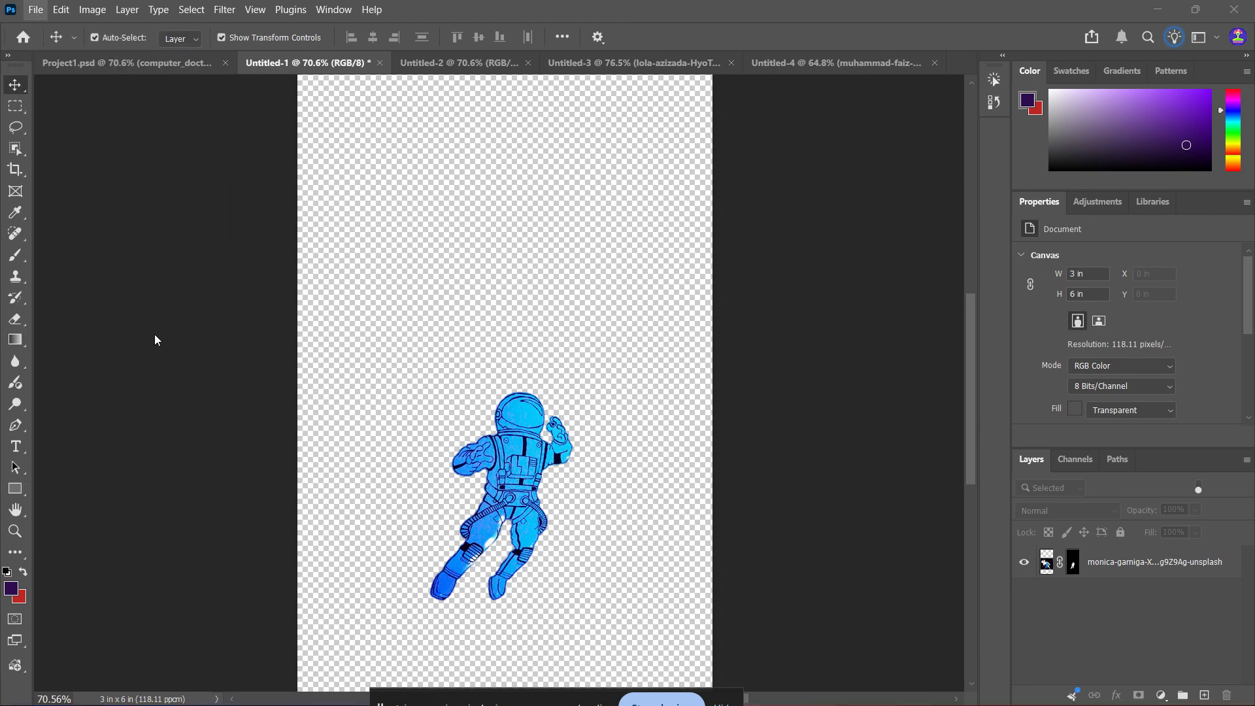
{"action": "scroll", "coordinate": [543, 222], "scroll_direction": "down", "scroll_amount": 3}
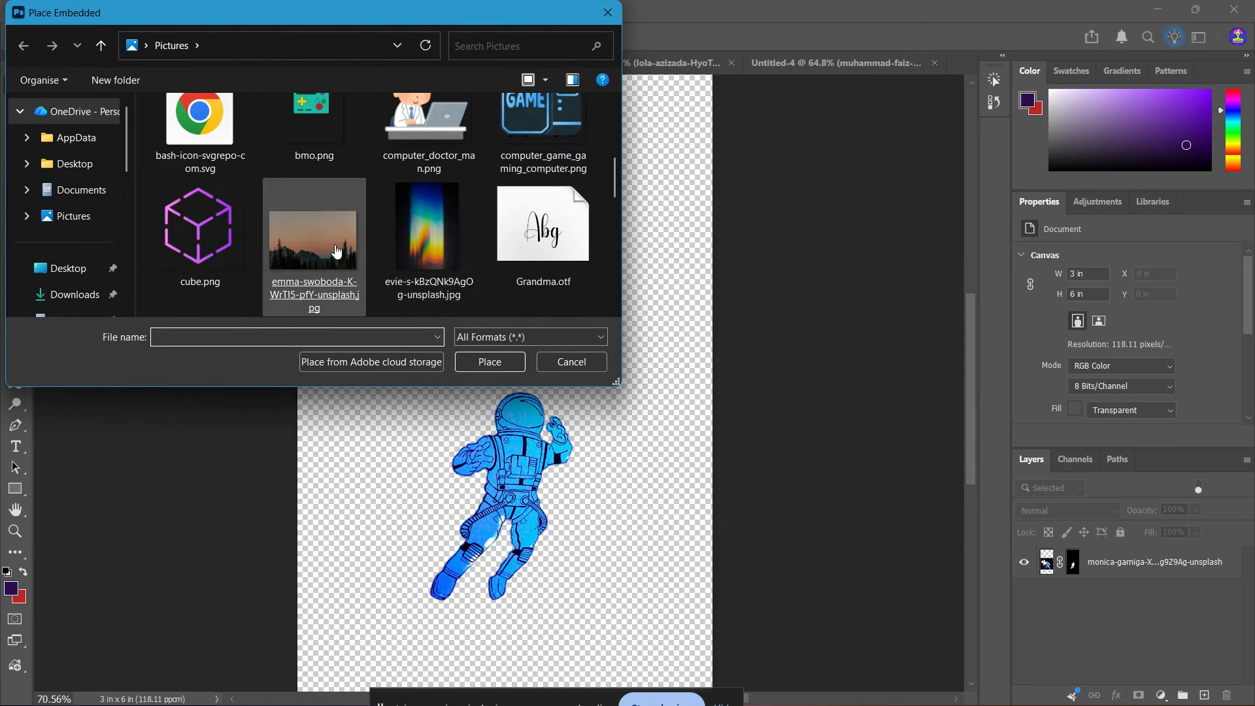
{"action": "double_click", "coordinate": [433, 246]}
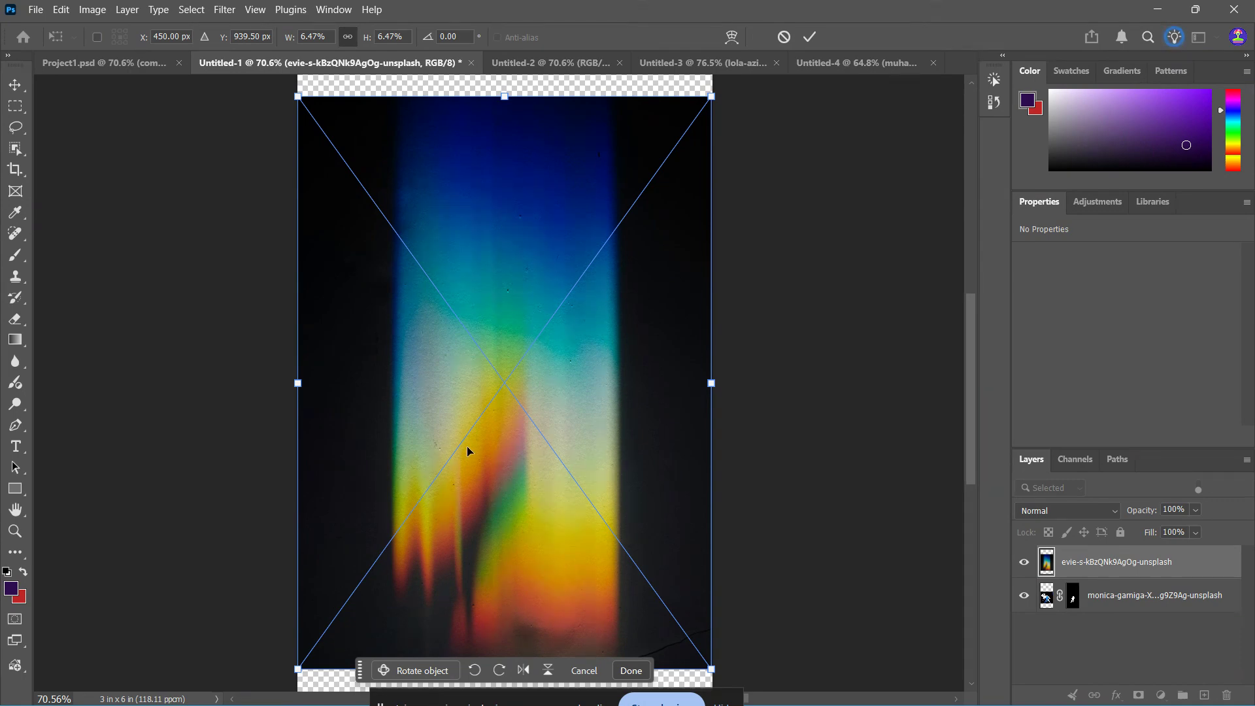
- Scale the placed rainbow light image to about 3.5 by 5 inches so it extends past both canvas sides, and commit the transform
{"action": "scroll", "coordinate": [555, 502], "scroll_direction": "down", "scroll_amount": 3}
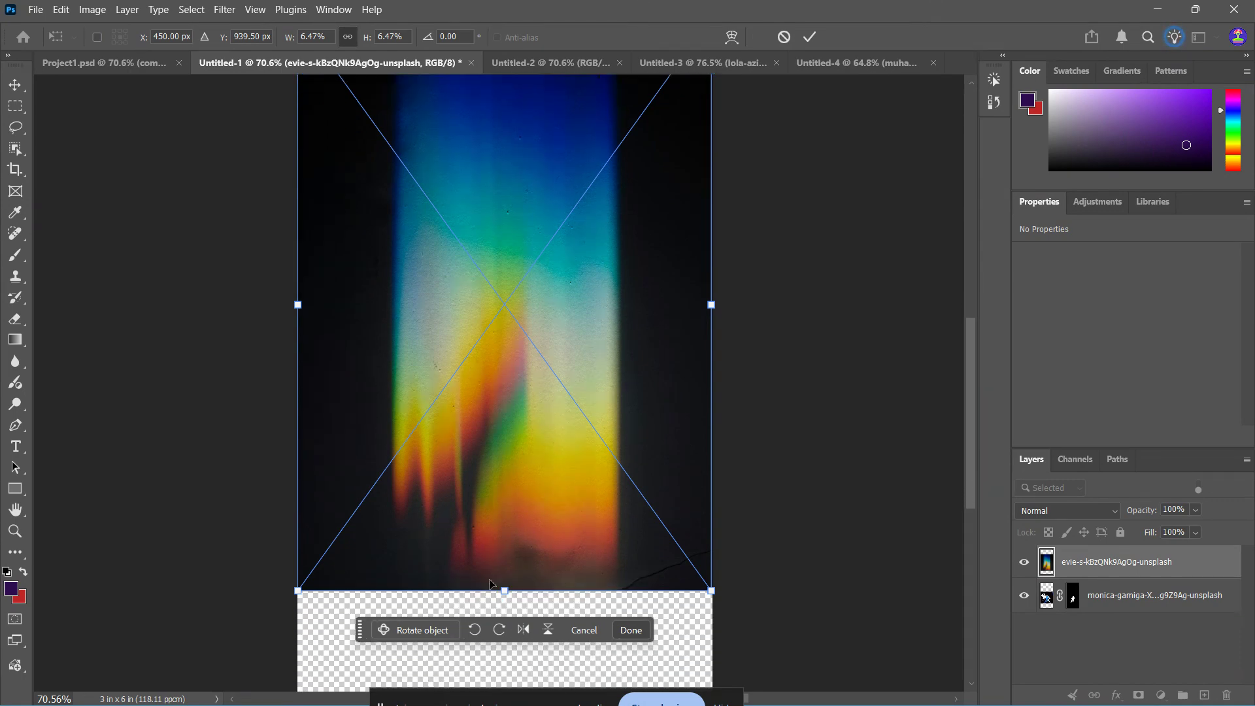
{"action": "left_click_drag", "start_coordinate": [504, 591], "coordinate": [517, 697]}
{"action": "scroll", "coordinate": [489, 482], "scroll_direction": "up", "scroll_amount": 4}
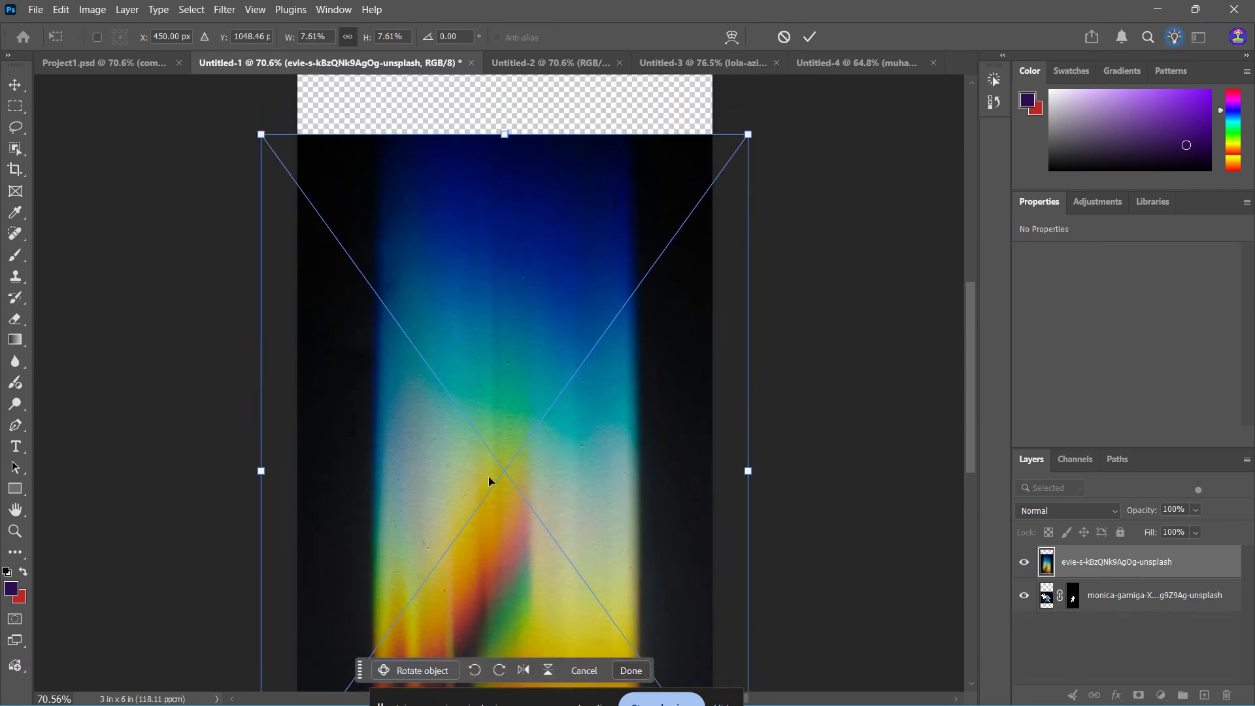
{"action": "scroll", "coordinate": [489, 482], "scroll_direction": "up", "scroll_amount": 4}
{"action": "left_click_drag", "start_coordinate": [505, 261], "coordinate": [507, 216]}
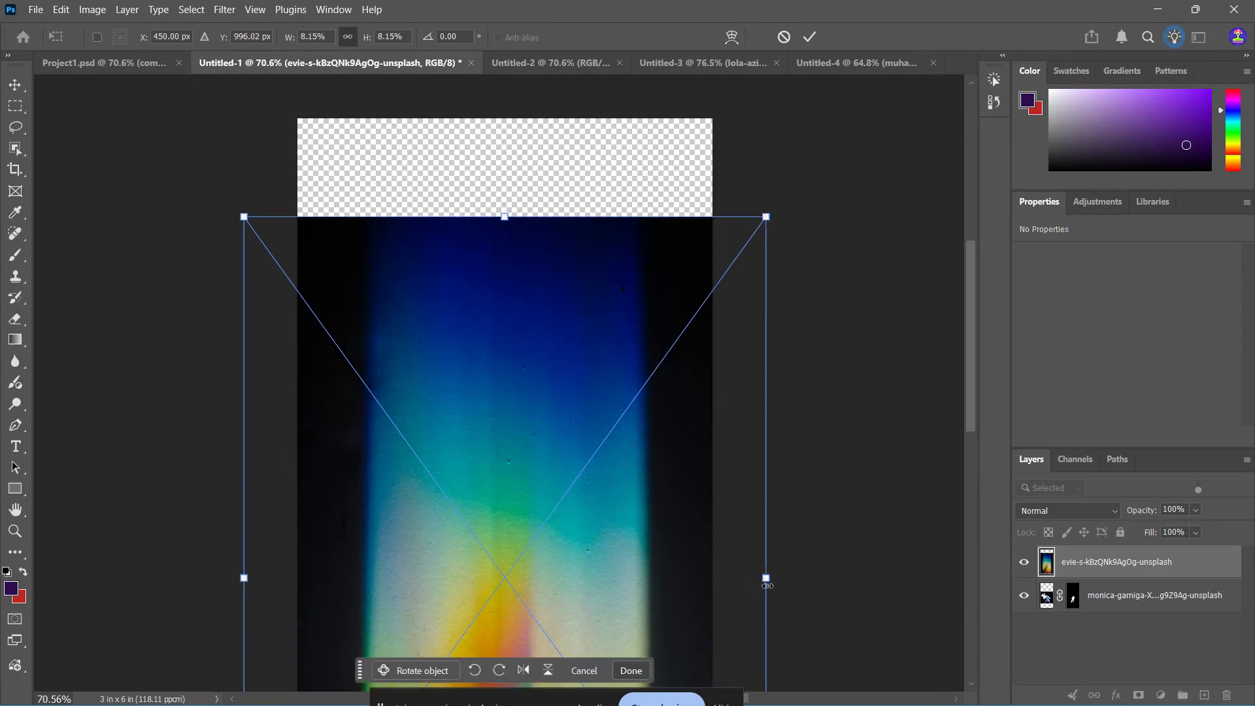
{"action": "left_click_drag", "start_coordinate": [767, 585], "coordinate": [752, 586]}
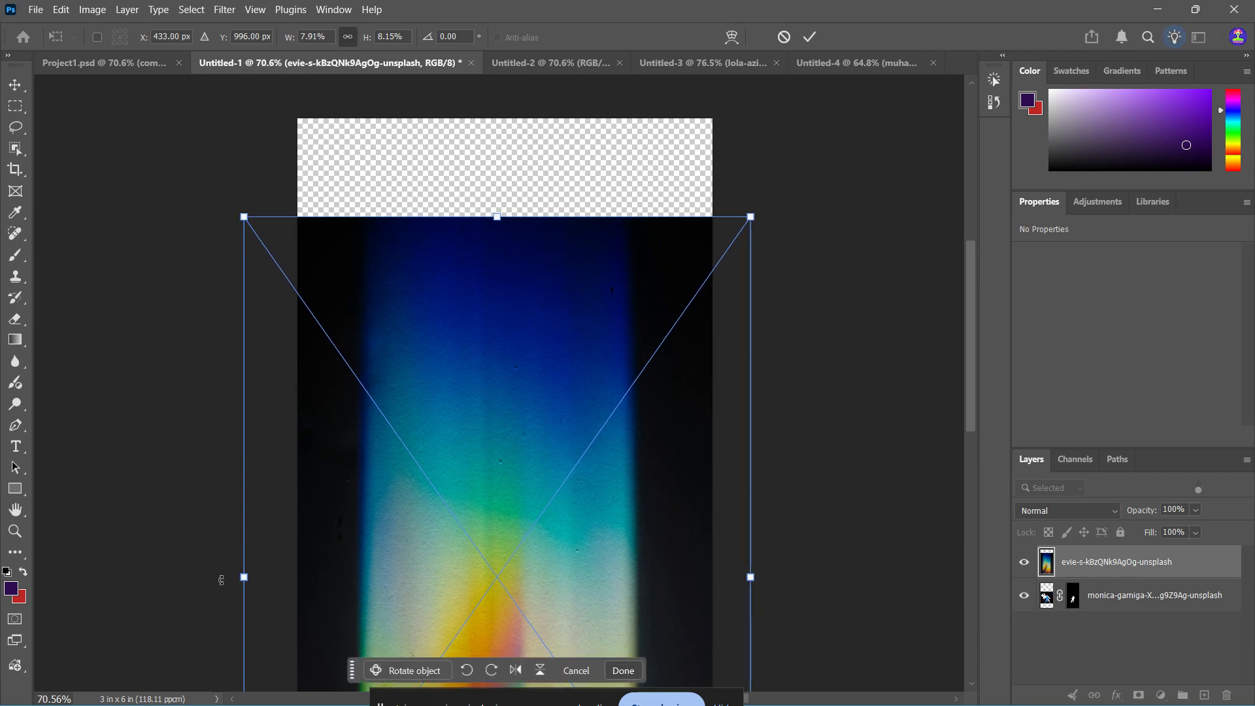
{"action": "left_click_drag", "start_coordinate": [244, 578], "coordinate": [266, 578]}
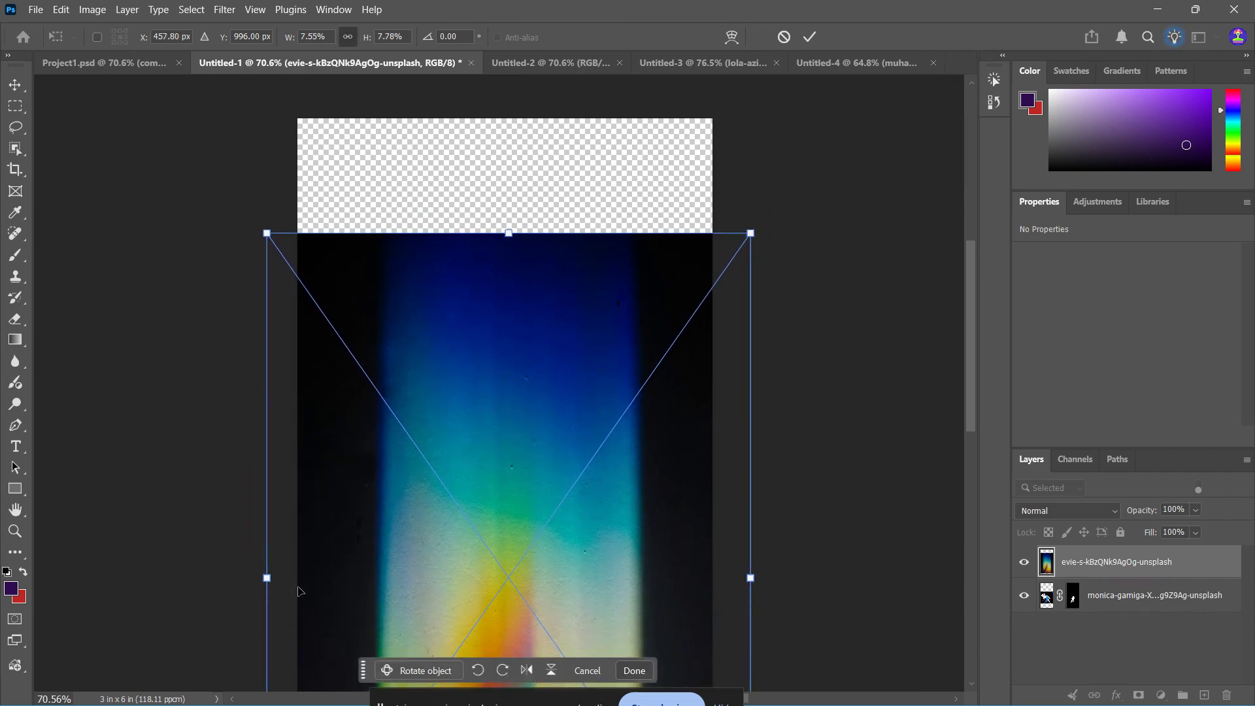
{"action": "scroll", "coordinate": [795, 505], "scroll_direction": "down", "scroll_amount": 5}
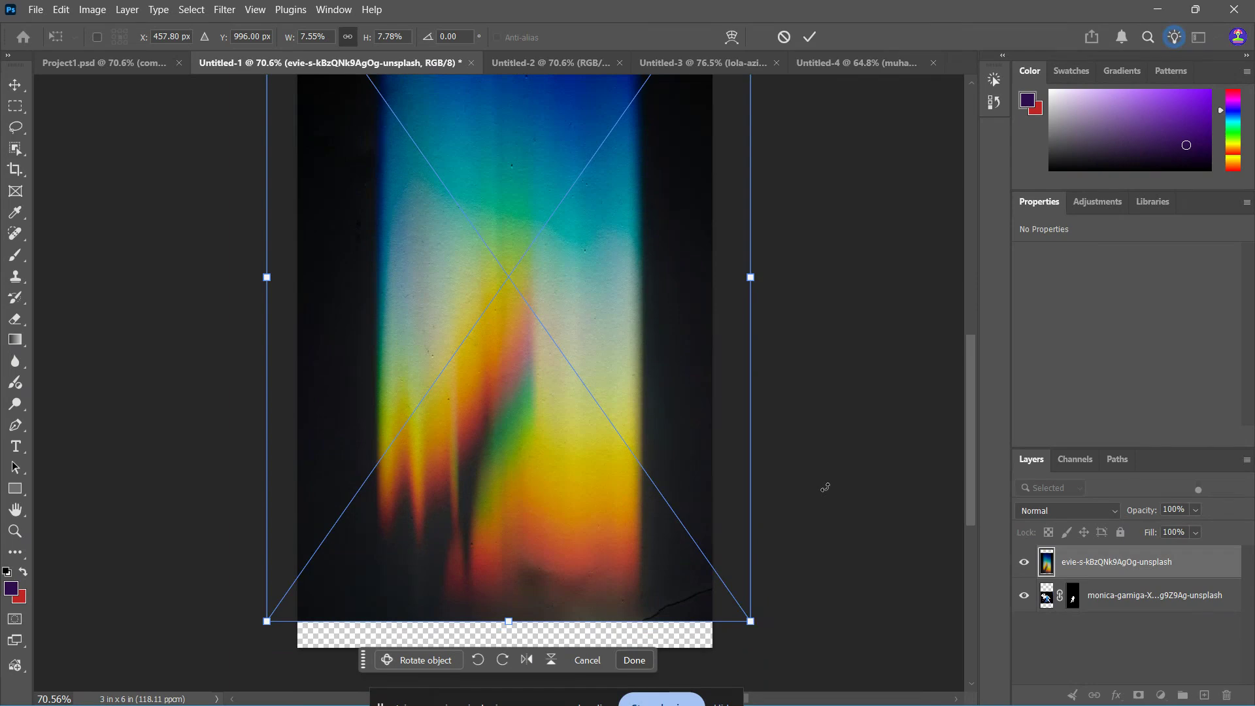
{"action": "scroll", "coordinate": [826, 487], "scroll_direction": "up", "scroll_amount": 1}
{"action": "key", "text": "Return"}
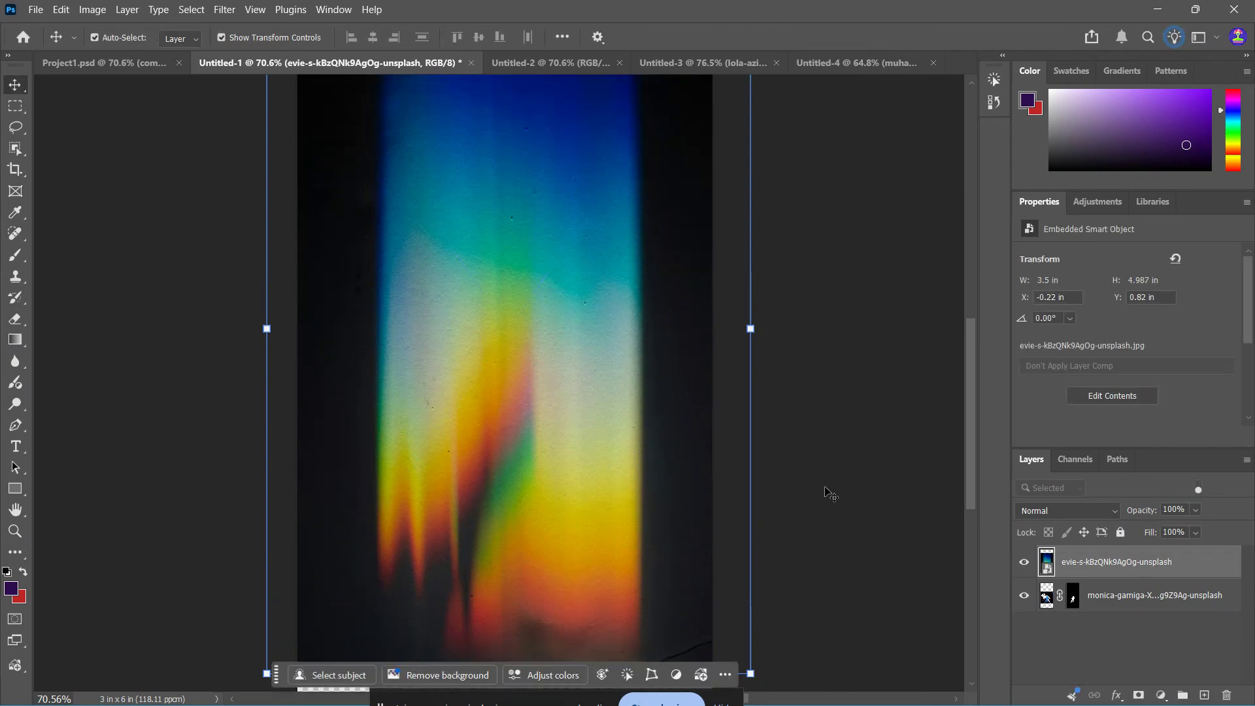
{"action": "left_click", "coordinate": [829, 492]}
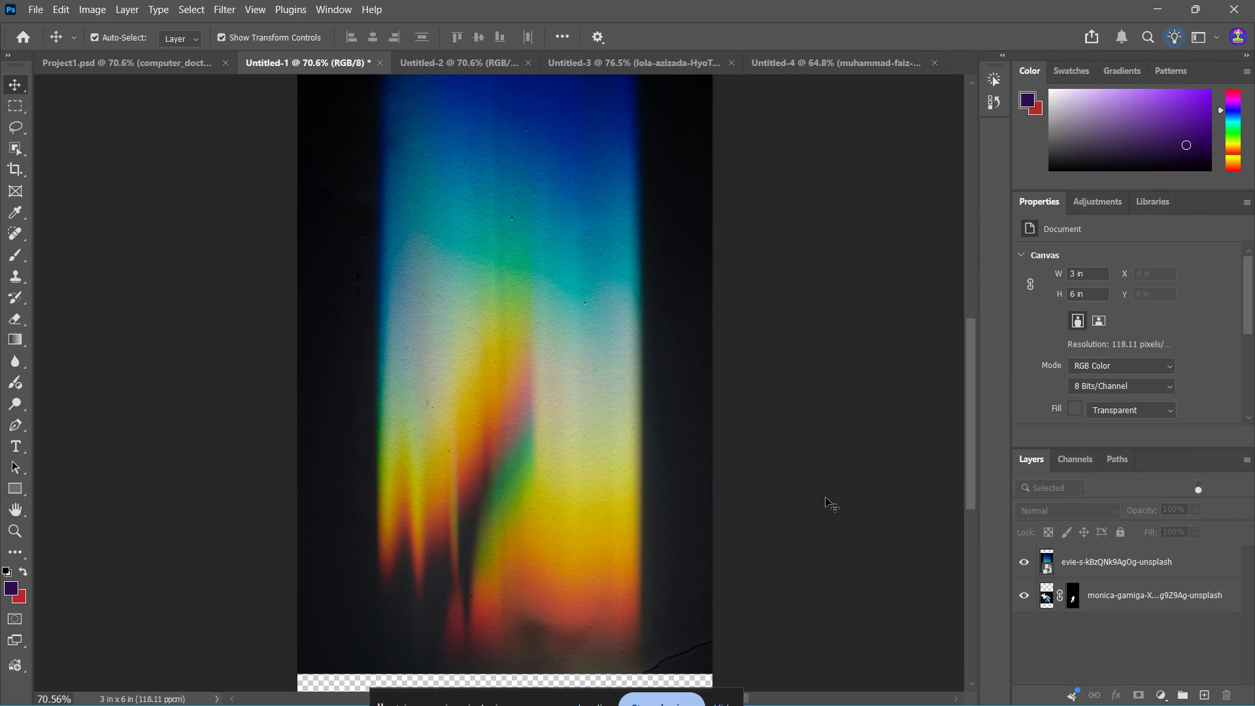
- Set the rainbow light layer's blend mode to Overlay and deselect the layer
{"action": "left_click", "coordinate": [1075, 567]}
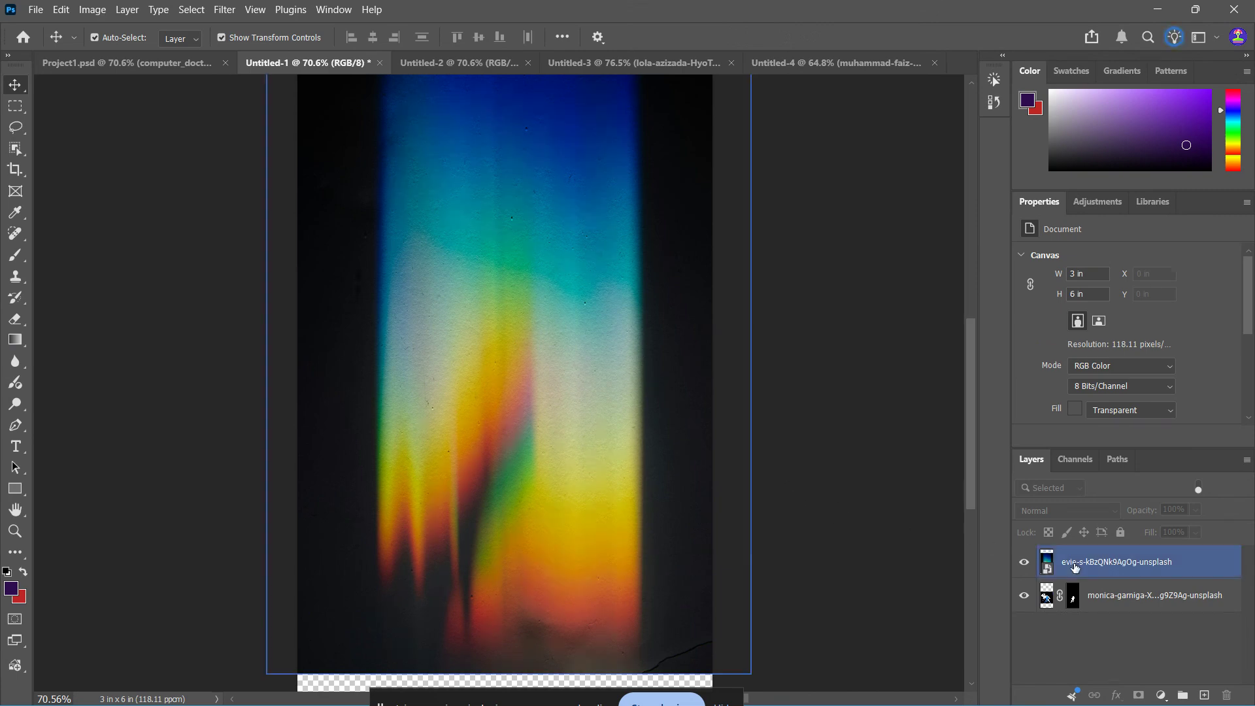
{"action": "left_click", "coordinate": [1130, 575]}
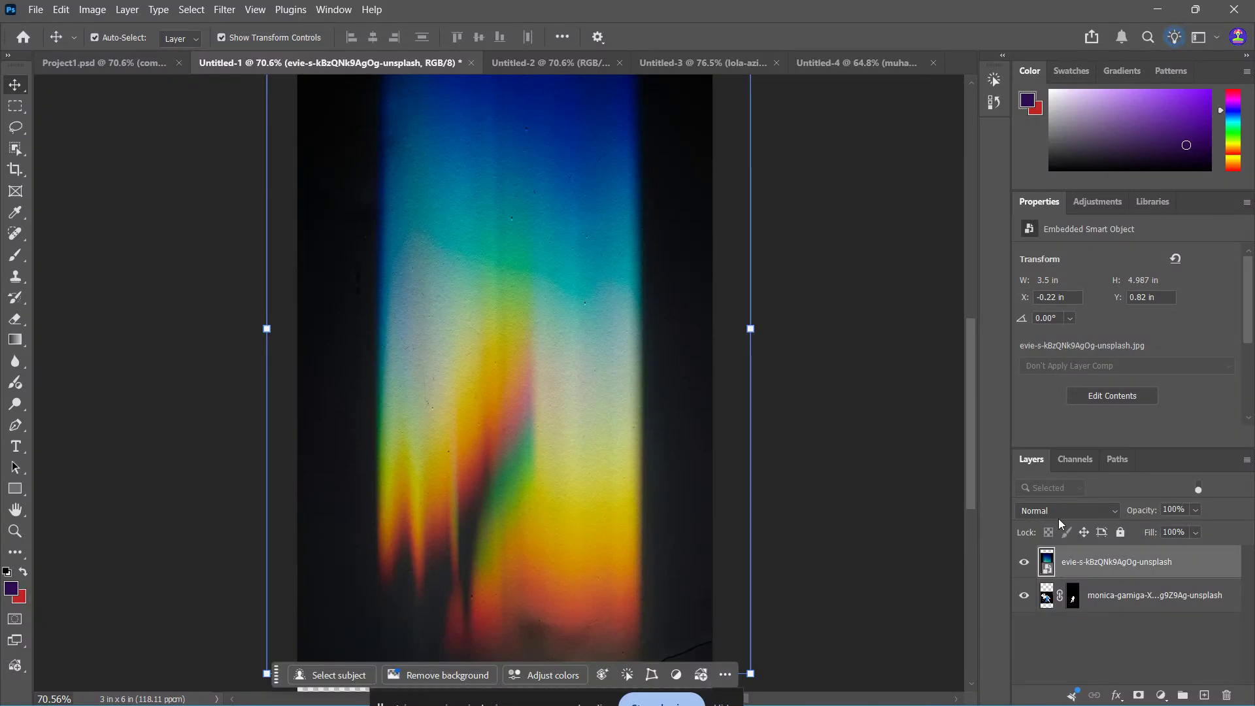
{"action": "left_click", "coordinate": [1083, 512]}
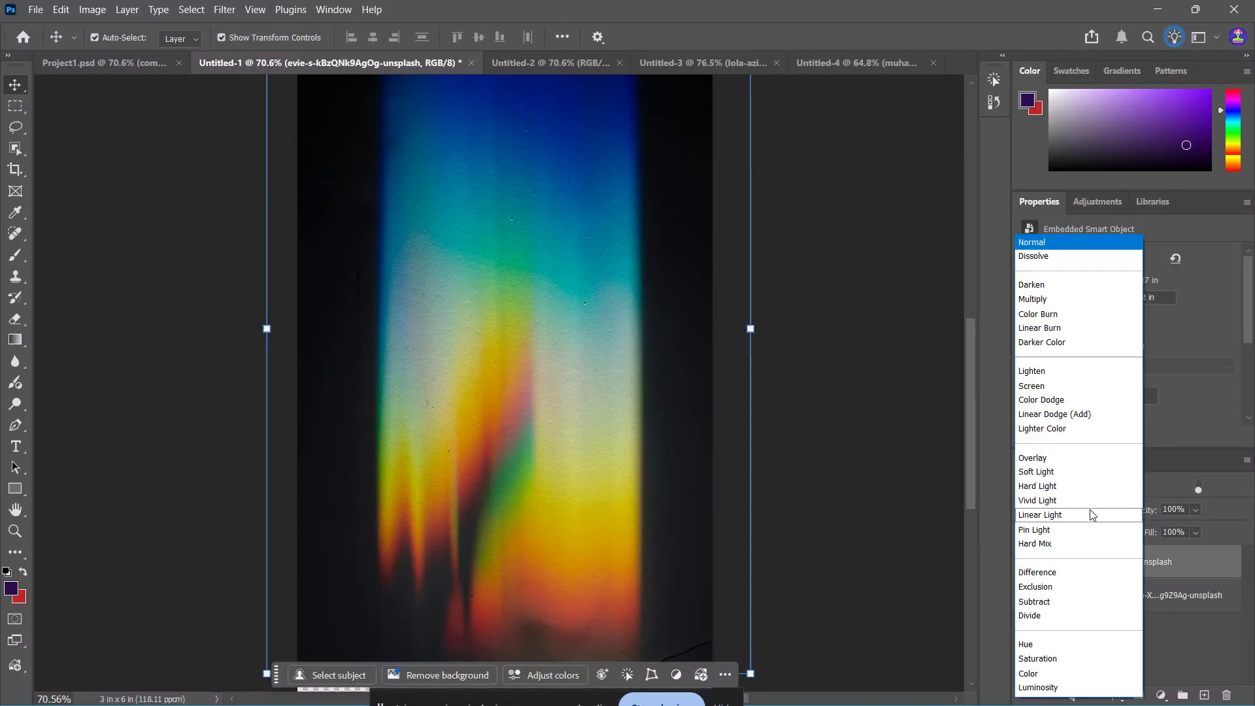
{"action": "left_click", "coordinate": [1060, 459]}
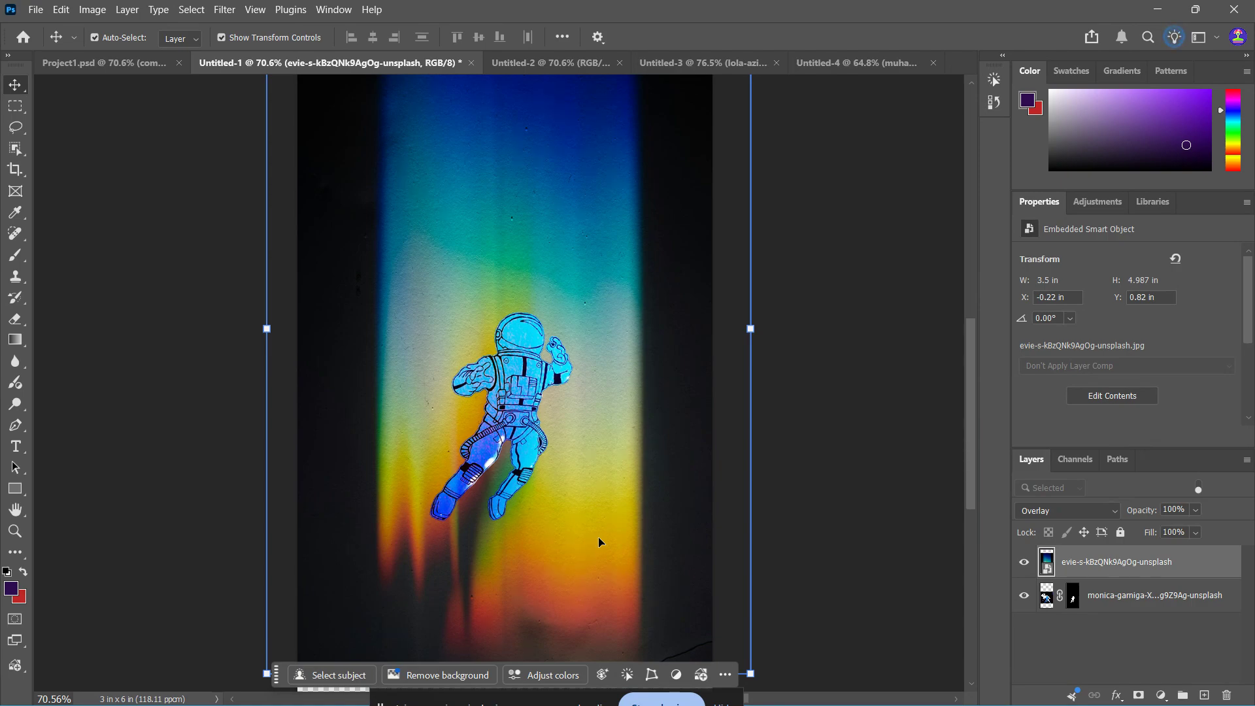
{"action": "left_click", "coordinate": [868, 531]}
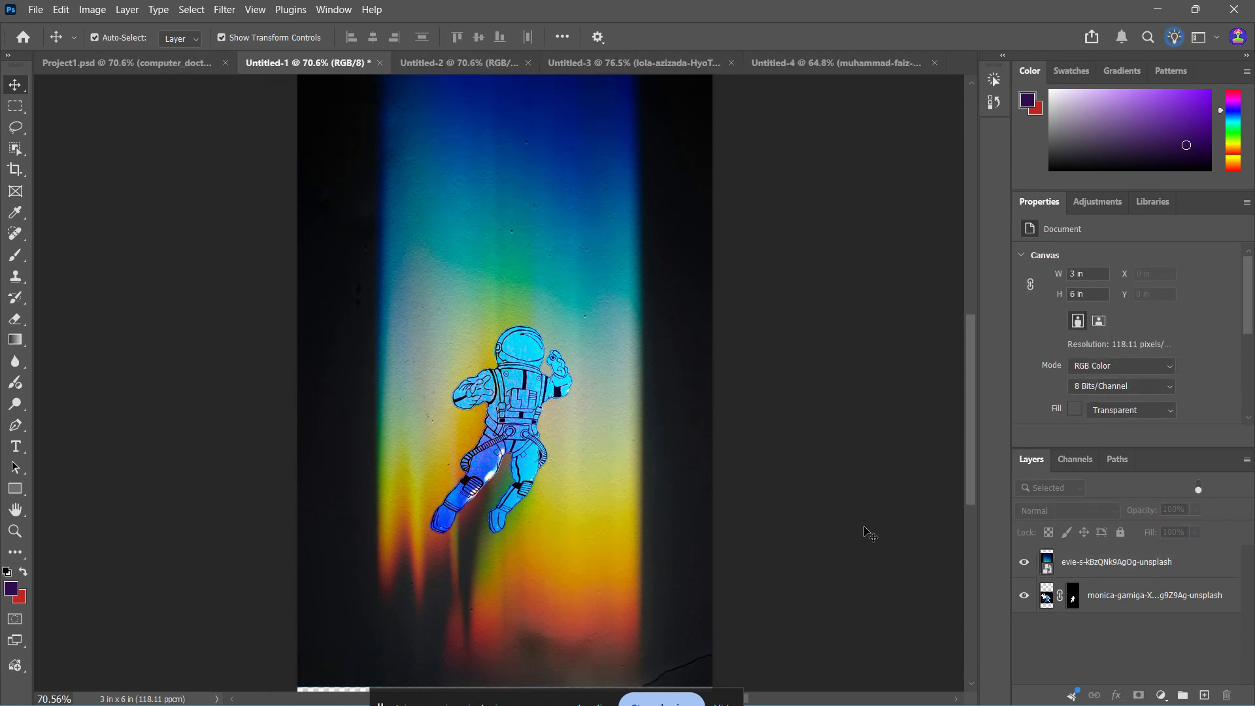
{"action": "scroll", "coordinate": [868, 534], "scroll_direction": "up", "scroll_amount": 1}
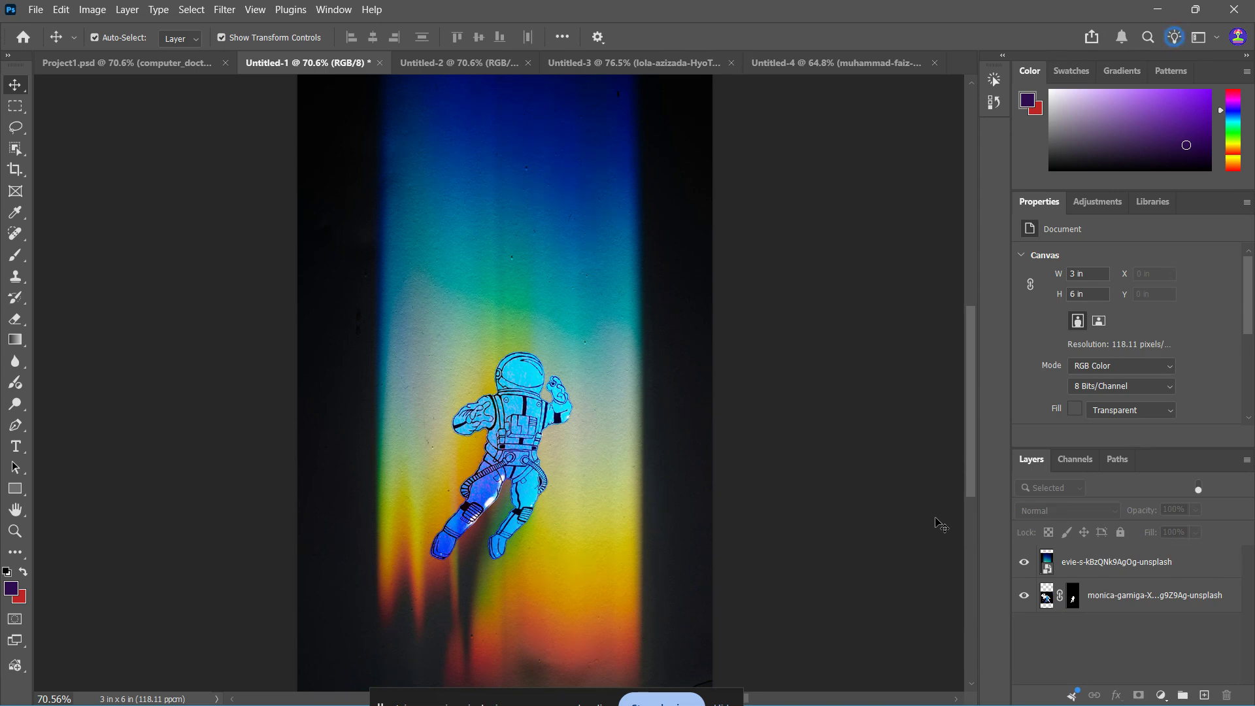
- Reduce the rainbow light layer's opacity to 96%
{"action": "left_click", "coordinate": [1112, 562]}
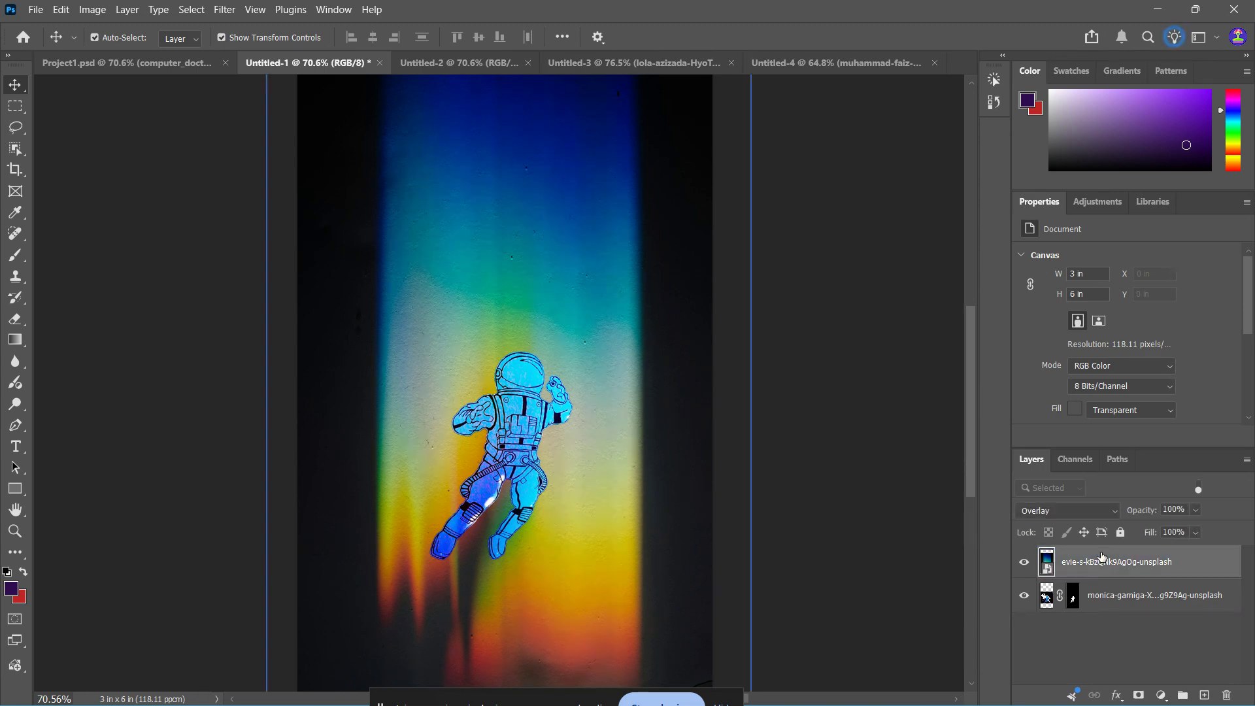
{"action": "left_click", "coordinate": [1191, 514]}
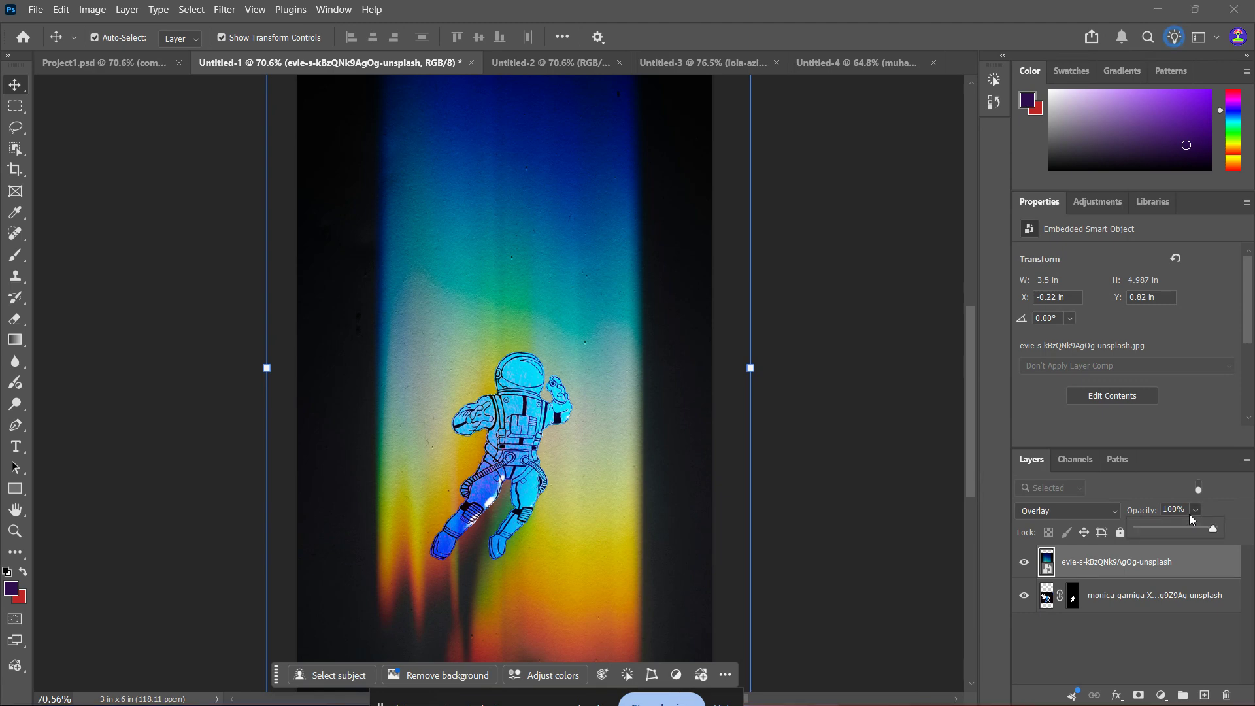
{"action": "mouse_move", "coordinate": [1215, 532]}
{"action": "left_mouse_down"}
{"action": "mouse_move", "coordinate": [1199, 533]}
{"action": "mouse_move", "coordinate": [1210, 535]}
{"action": "left_mouse_up"}
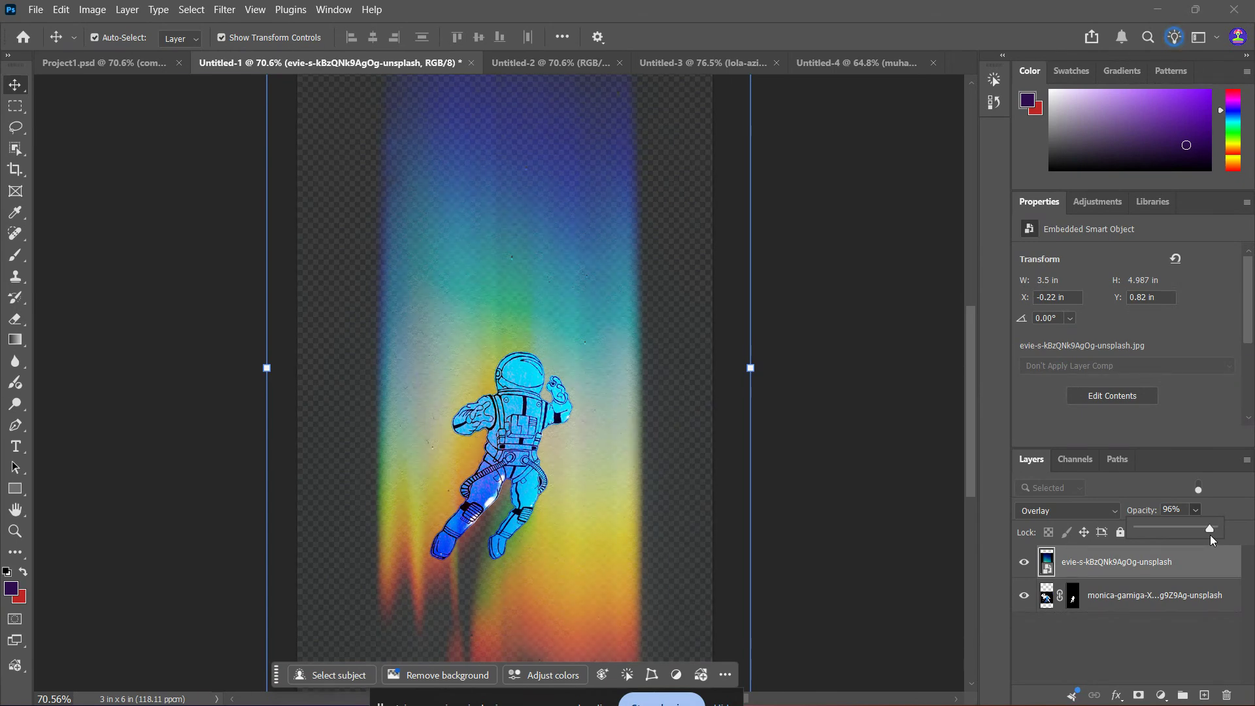
{"action": "left_click", "coordinate": [875, 474]}
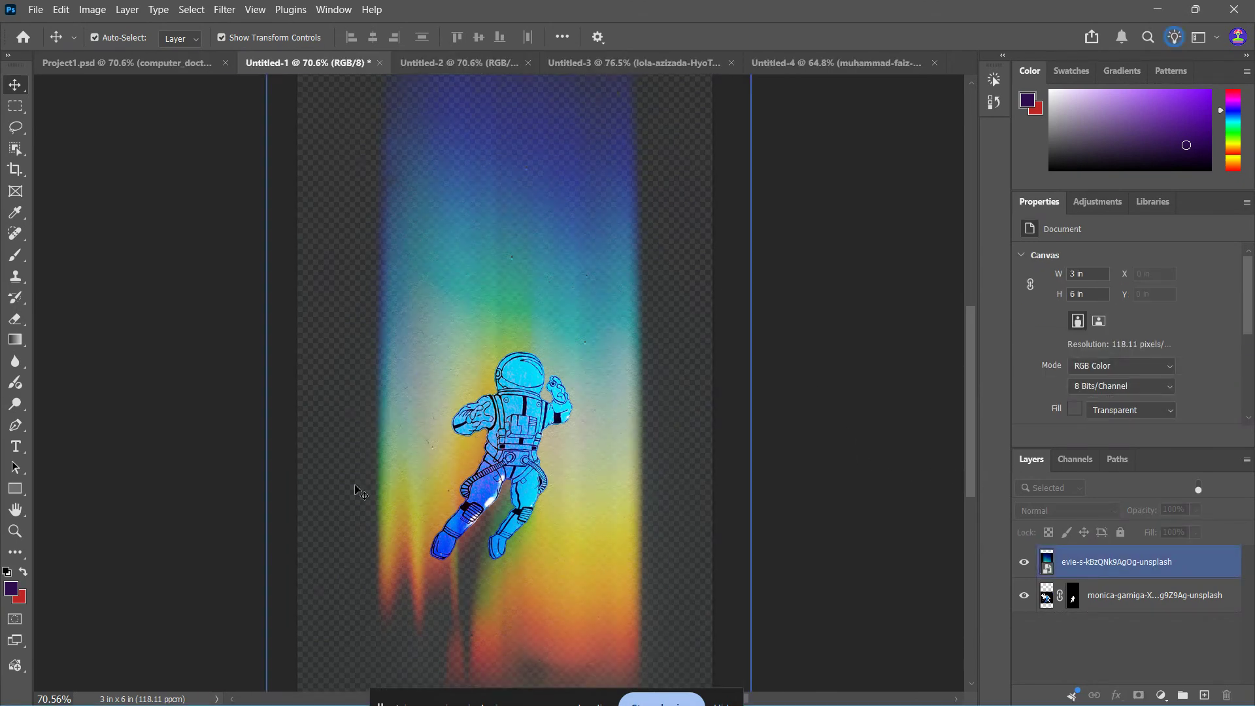
- Reduce the astronaut layer's opacity to 75%
{"action": "left_click", "coordinate": [1150, 595]}
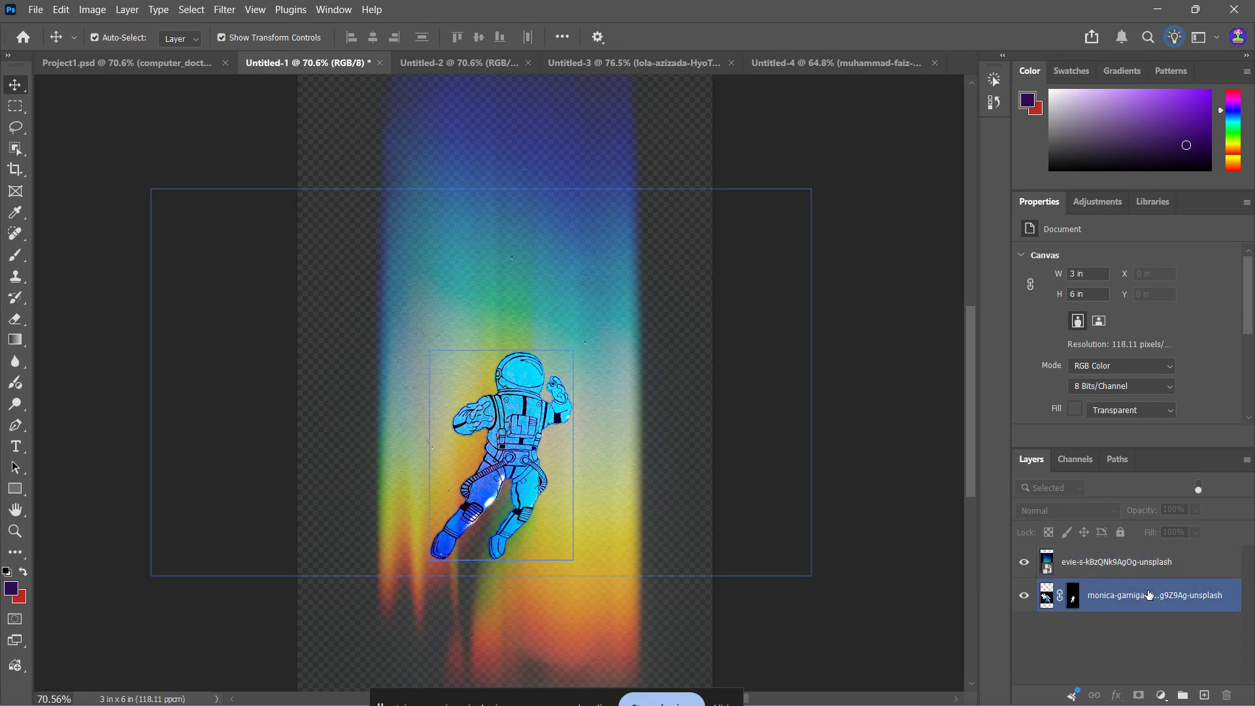
{"action": "left_click", "coordinate": [1196, 511]}
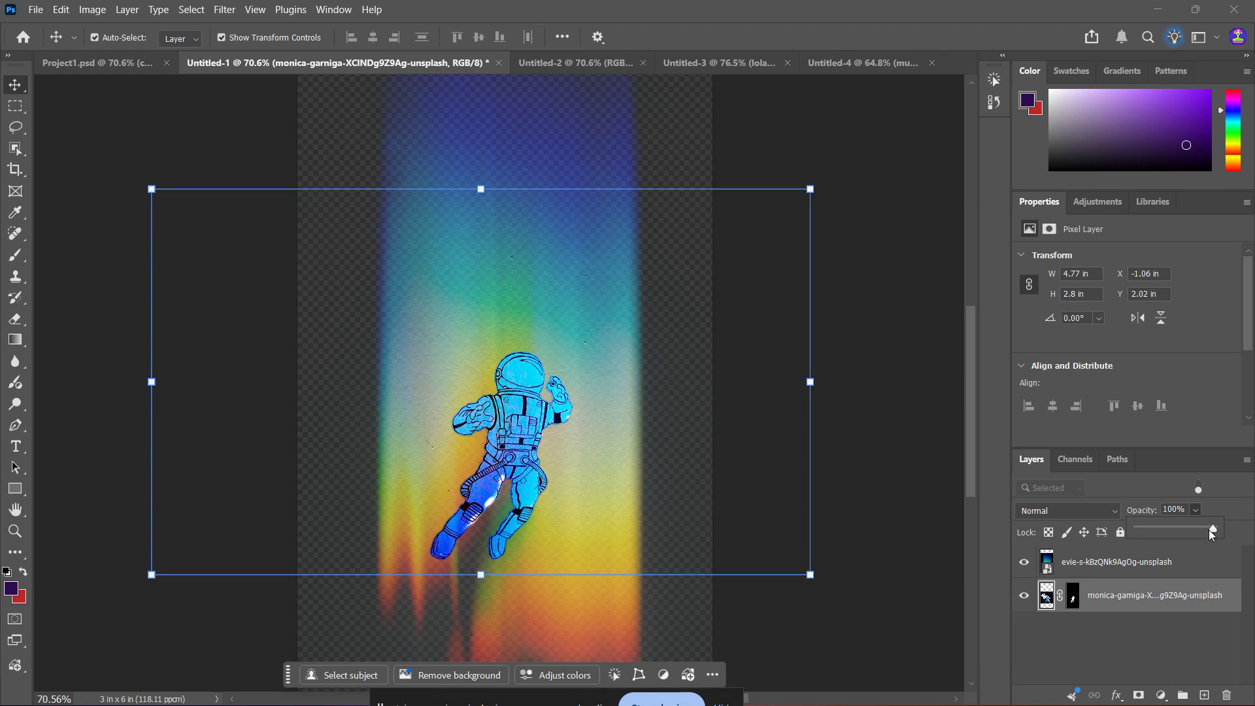
{"action": "left_click_drag", "start_coordinate": [1210, 531], "coordinate": [1189, 530]}
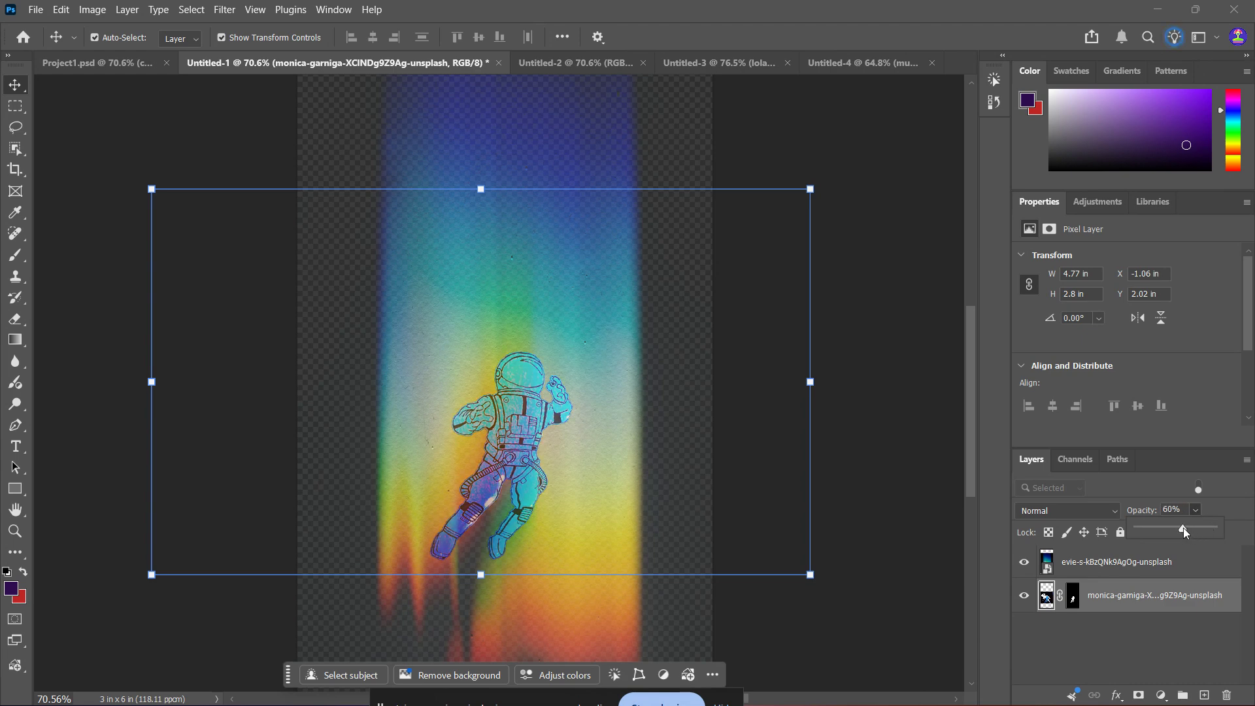
- Set the rainbow light layer's opacity back to 100%
{"action": "left_click", "coordinate": [1151, 562]}
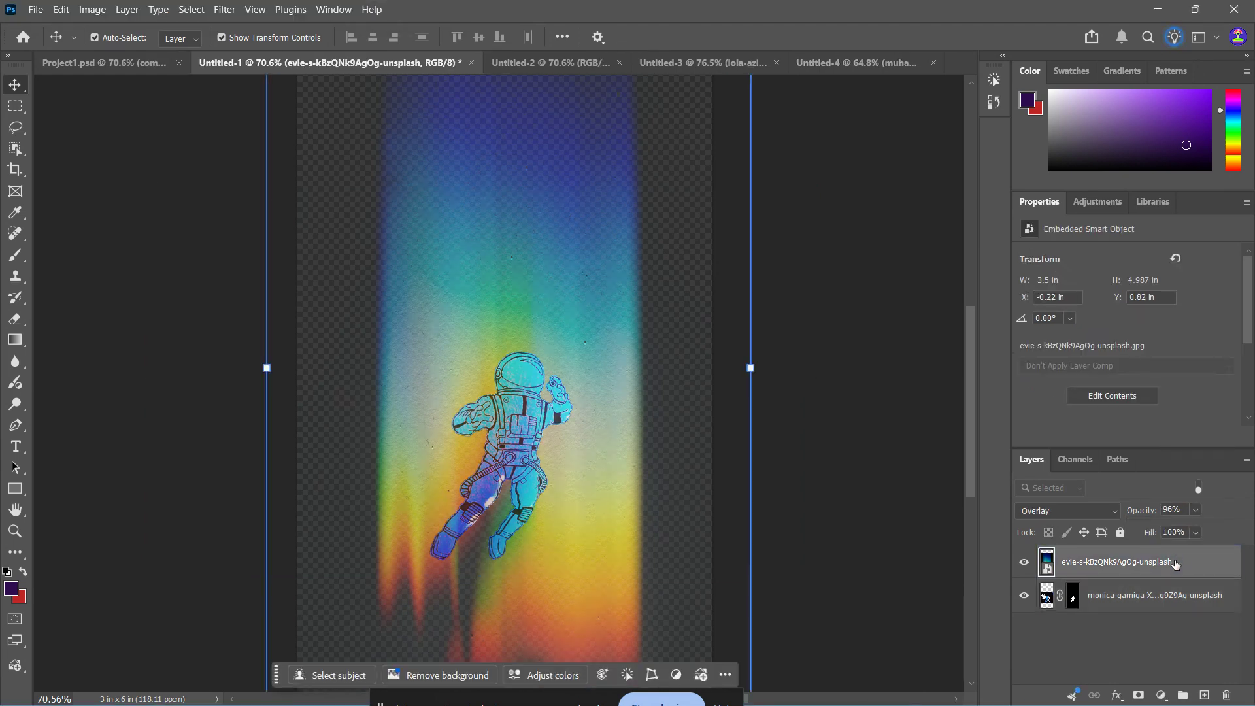
{"action": "left_click", "coordinate": [1195, 510]}
{"action": "left_click_drag", "start_coordinate": [1214, 530], "coordinate": [1221, 532]}
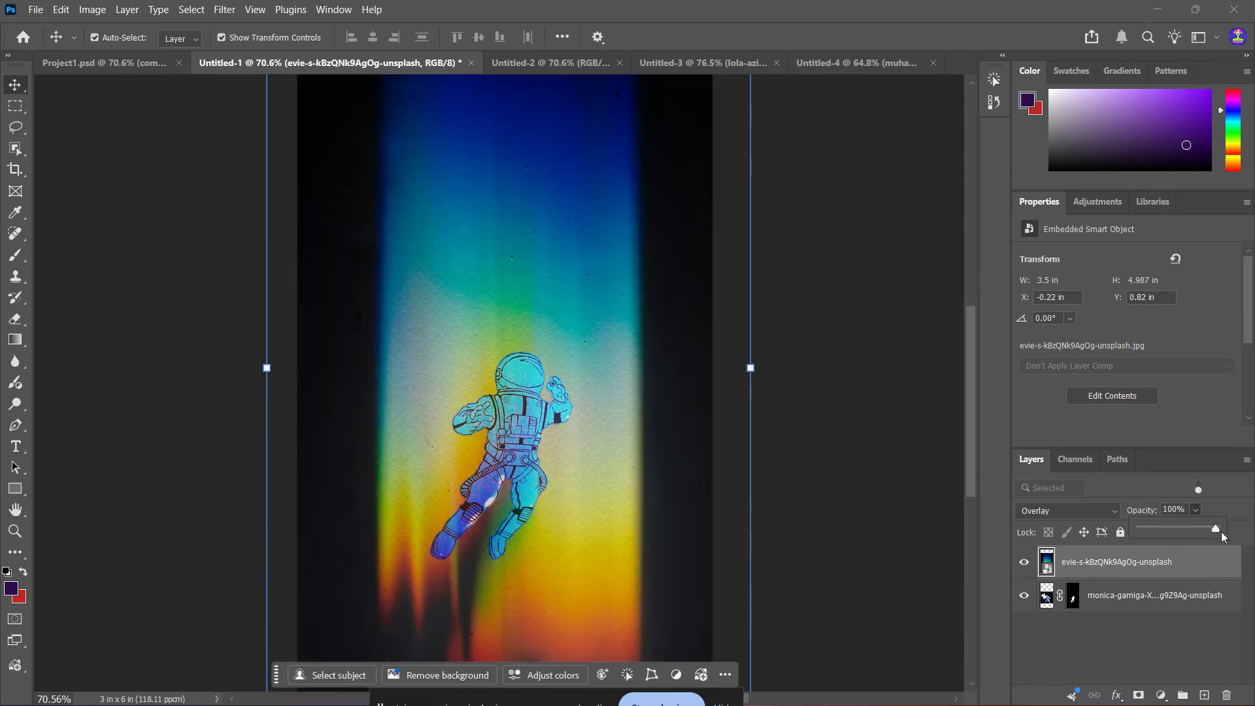
- Fine-tune the astronaut layer's opacity to 73% and deselect the layer
{"action": "left_click", "coordinate": [1175, 594]}
{"action": "left_click", "coordinate": [1195, 511]}
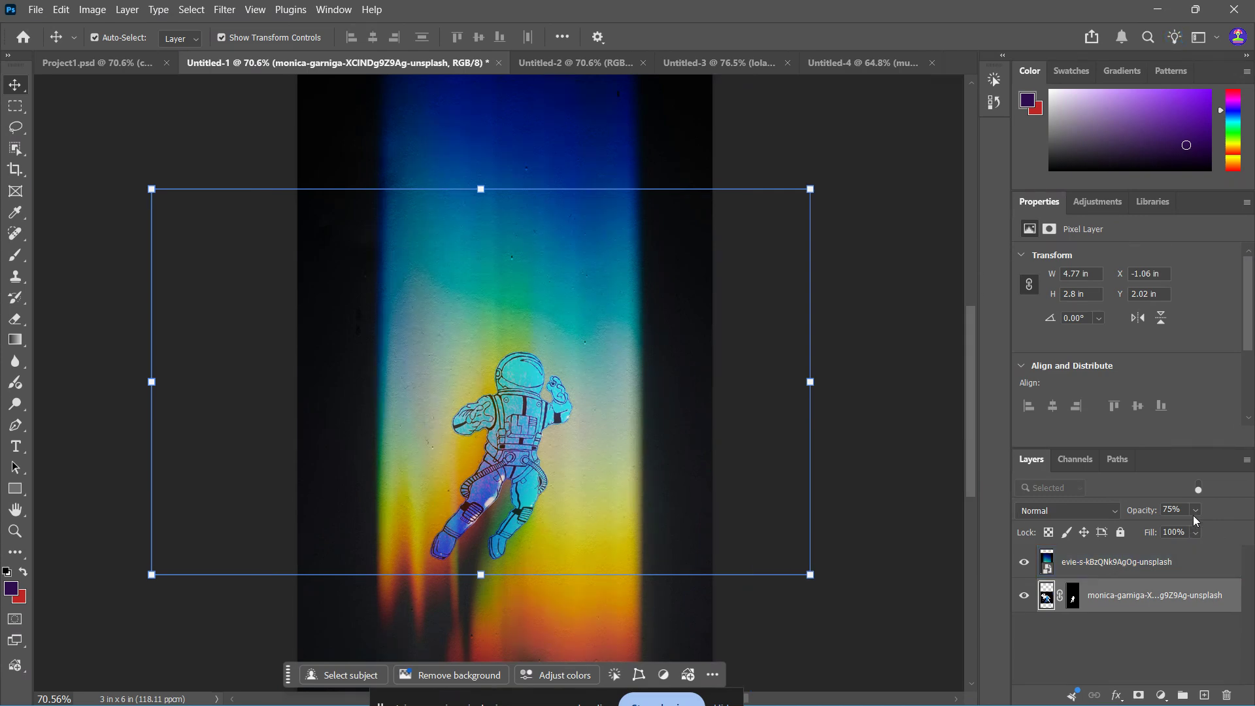
{"action": "mouse_move", "coordinate": [1210, 532]}
{"action": "left_mouse_down"}
{"action": "mouse_move", "coordinate": [1186, 529]}
{"action": "mouse_move", "coordinate": [1207, 532]}
{"action": "left_mouse_up"}
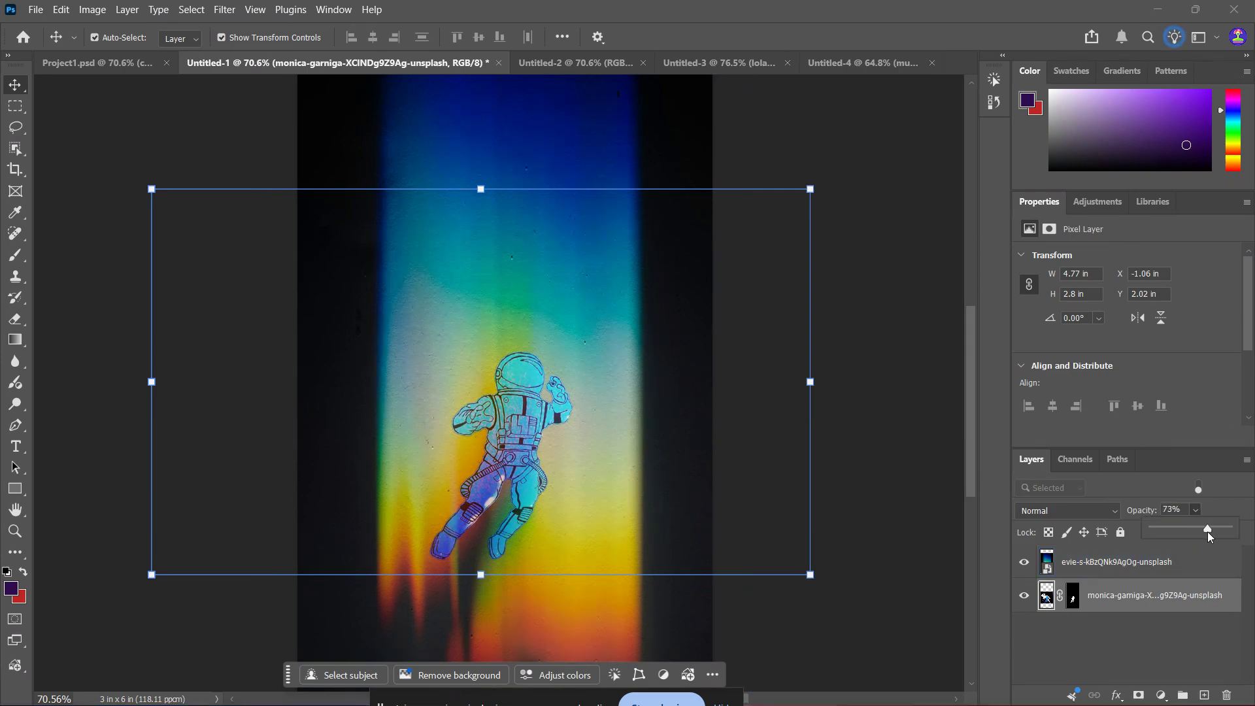
{"action": "left_click", "coordinate": [935, 582]}
{"action": "left_click", "coordinate": [661, 247]}
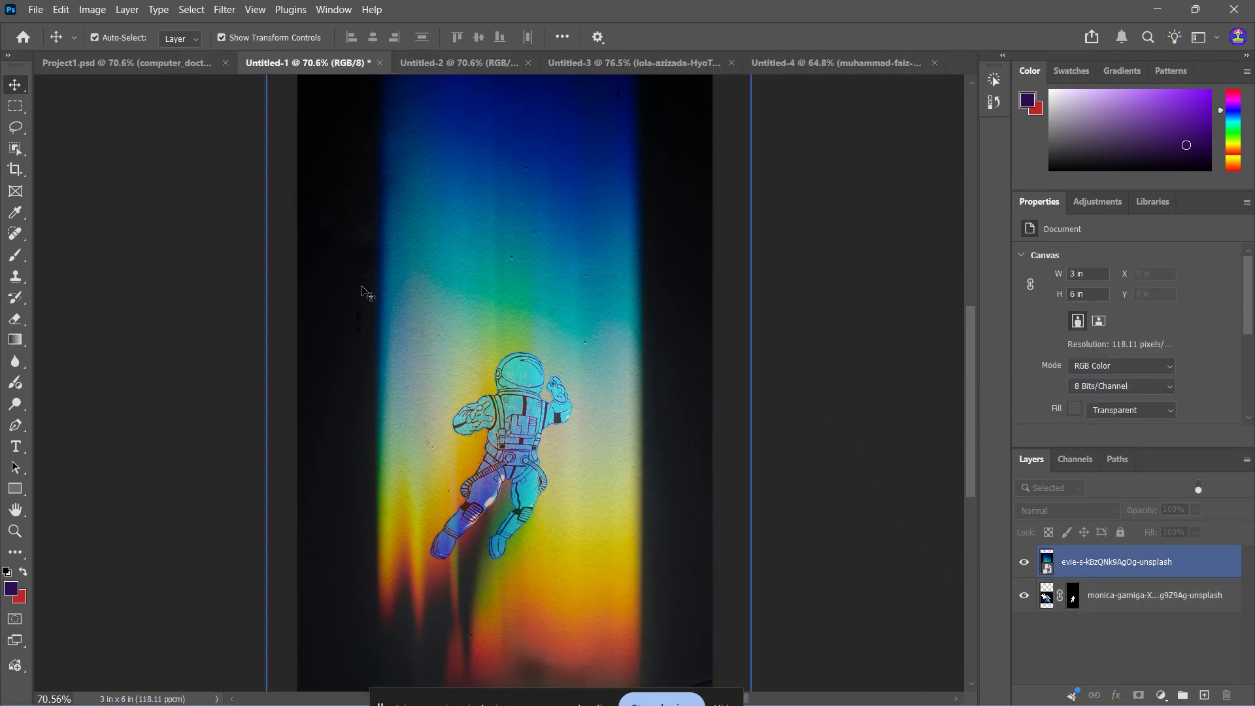
- Try to select the rainbow light layer and the astronaut layer together
{"action": "left_click", "coordinate": [1105, 562], "text": "ctrl"}
{"action": "left_click", "coordinate": [1106, 564]}
{"action": "left_click", "coordinate": [1161, 598]}
{"action": "left_click", "coordinate": [1167, 564]}
{"action": "left_click", "coordinate": [1169, 563], "text": "ctrl"}
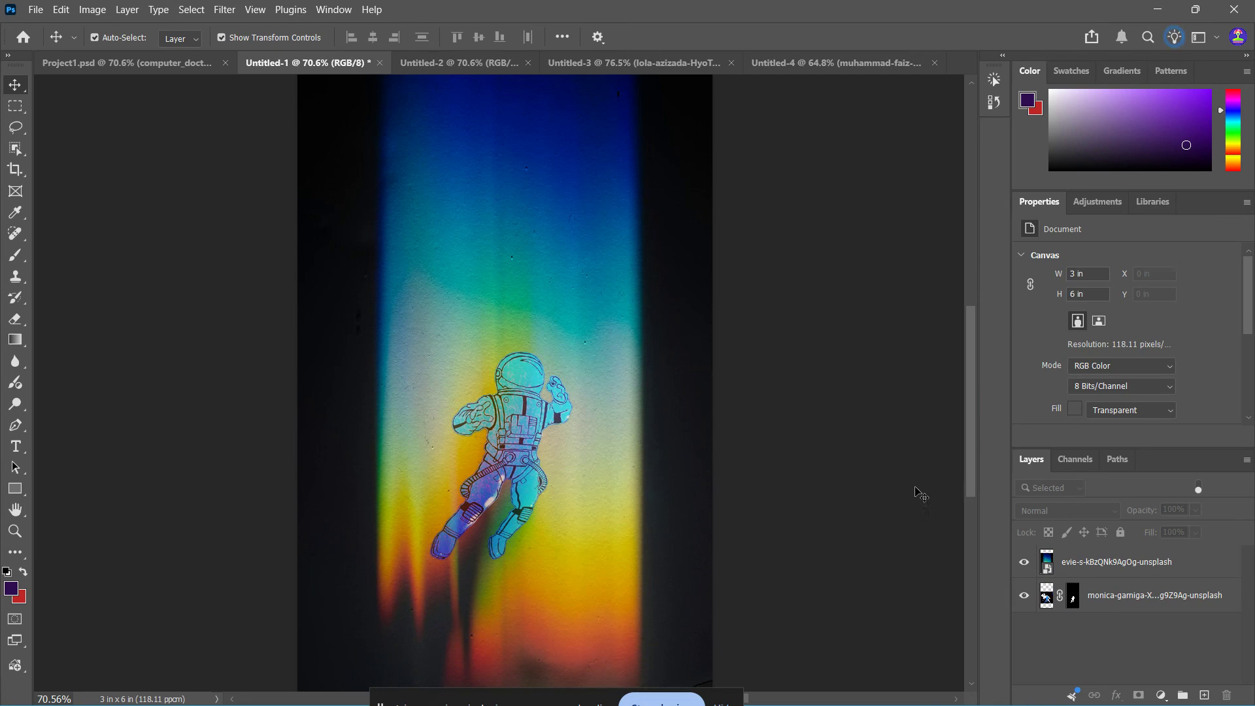
{"action": "left_click", "coordinate": [1112, 563]}
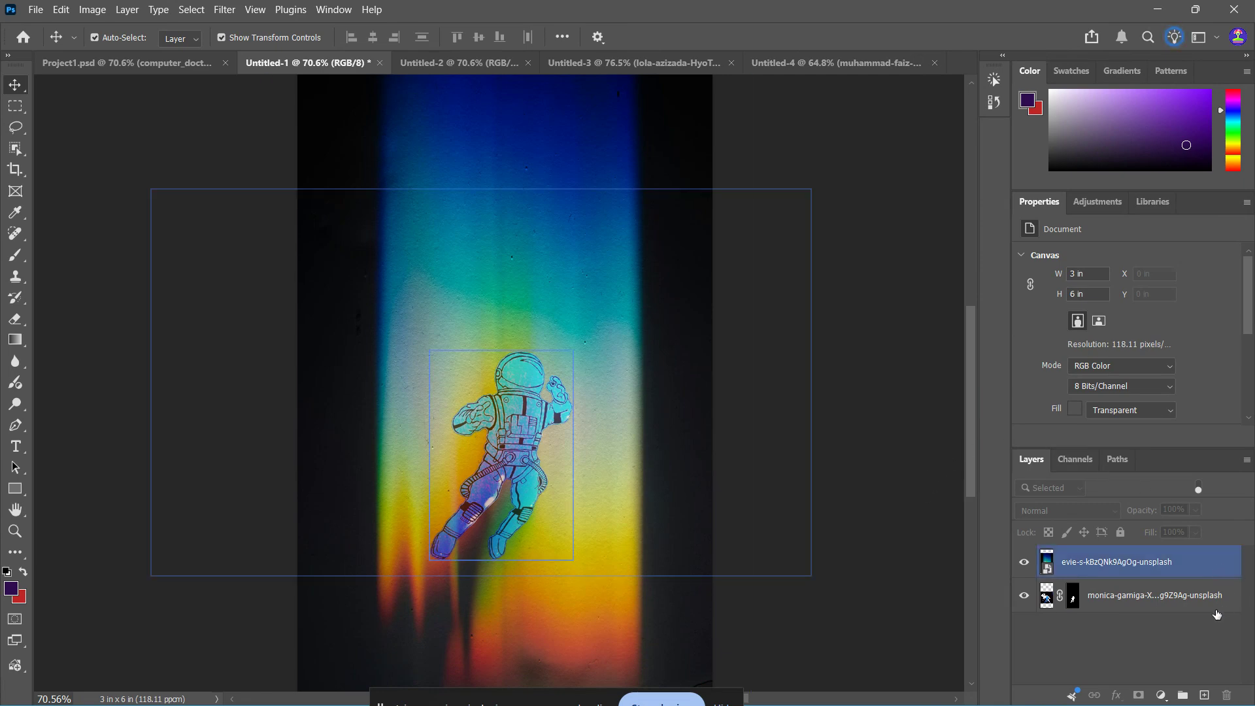
{"action": "left_click", "coordinate": [1151, 595]}
{"action": "left_click", "coordinate": [1156, 557]}
{"action": "left_click", "coordinate": [1156, 554], "text": "ctrl"}
{"action": "left_click", "coordinate": [1142, 603]}
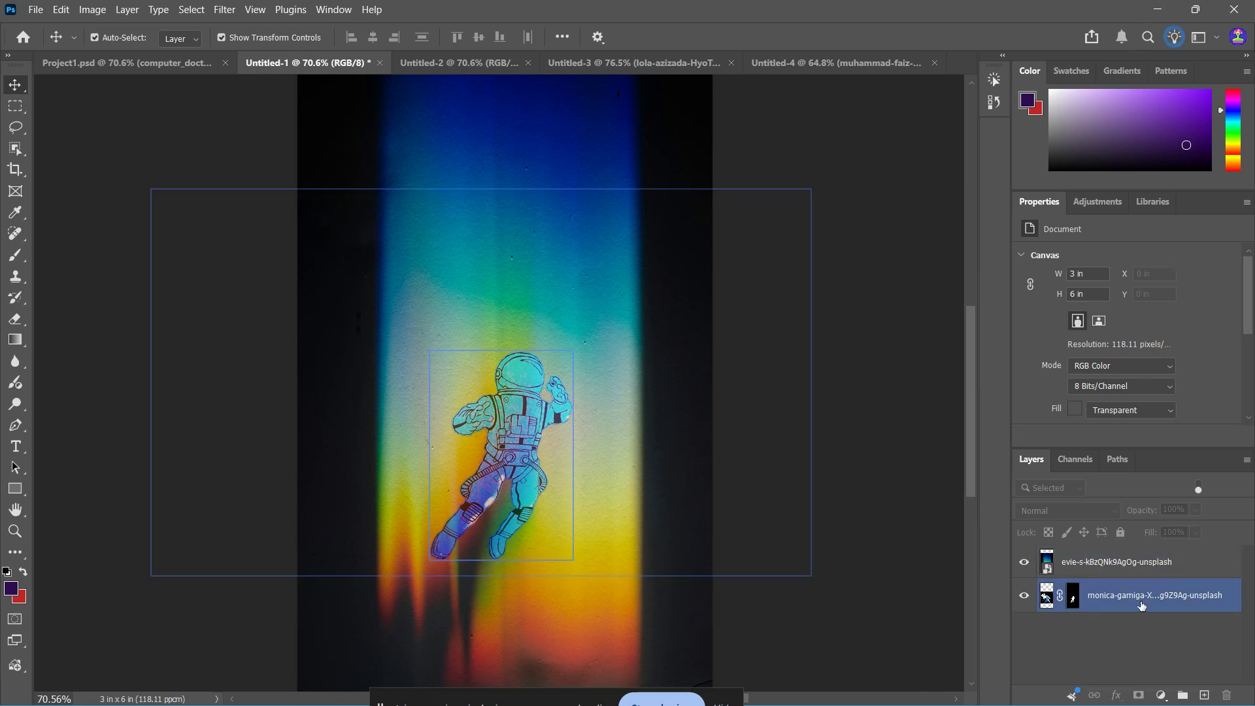
{"action": "left_click", "coordinate": [1136, 633]}
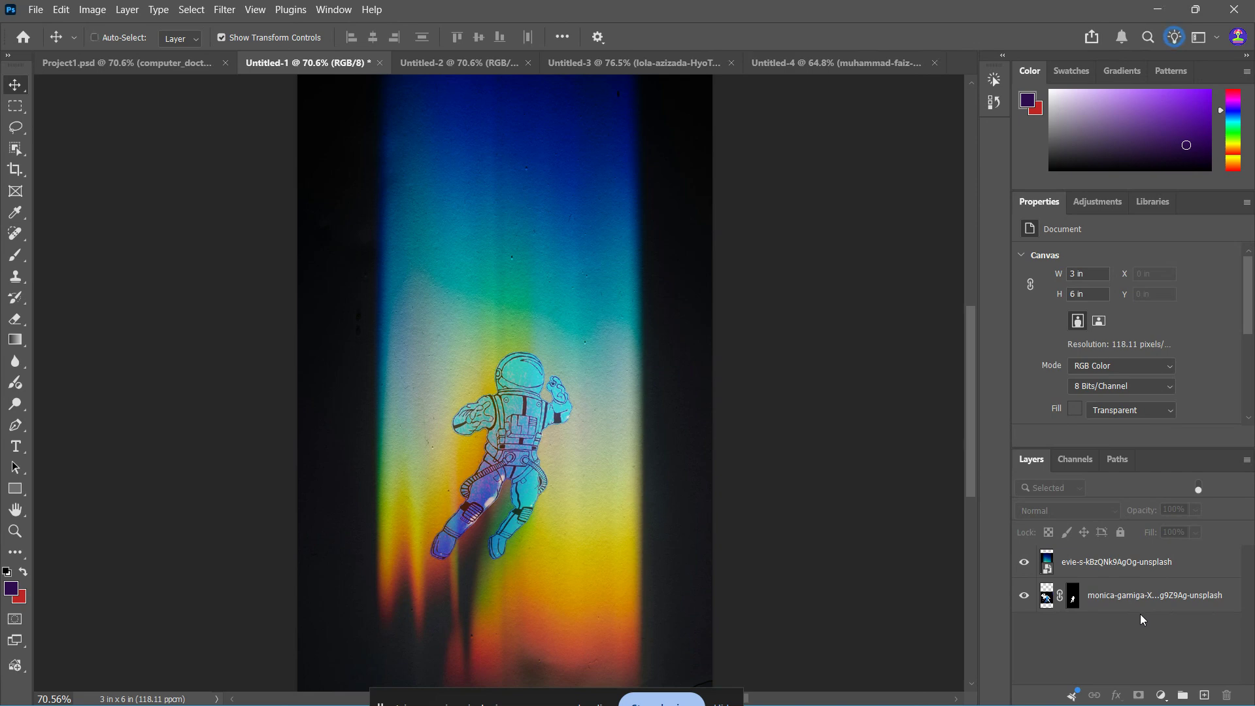
- Merge the rainbow light layer and the astronaut layer into one layer and deselect it
{"action": "left_click", "coordinate": [1141, 569]}
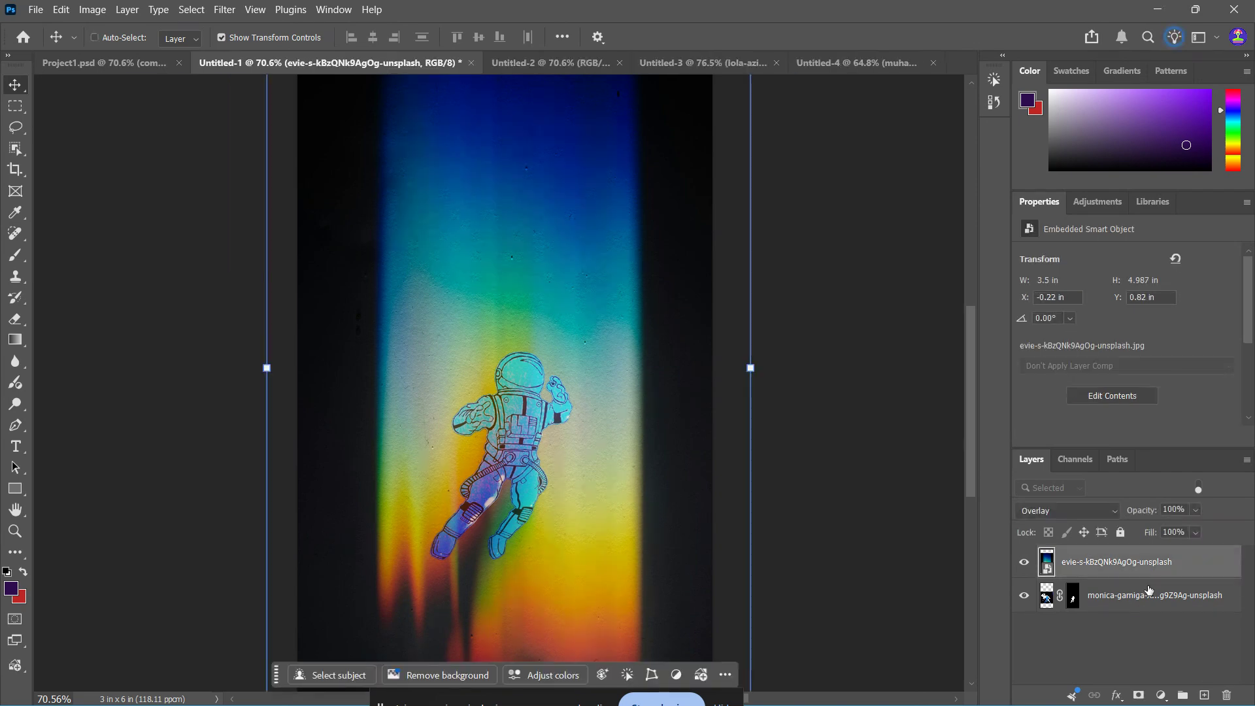
{"action": "left_click", "coordinate": [1148, 596], "text": "shift"}
{"action": "right_click", "coordinate": [1150, 601]}
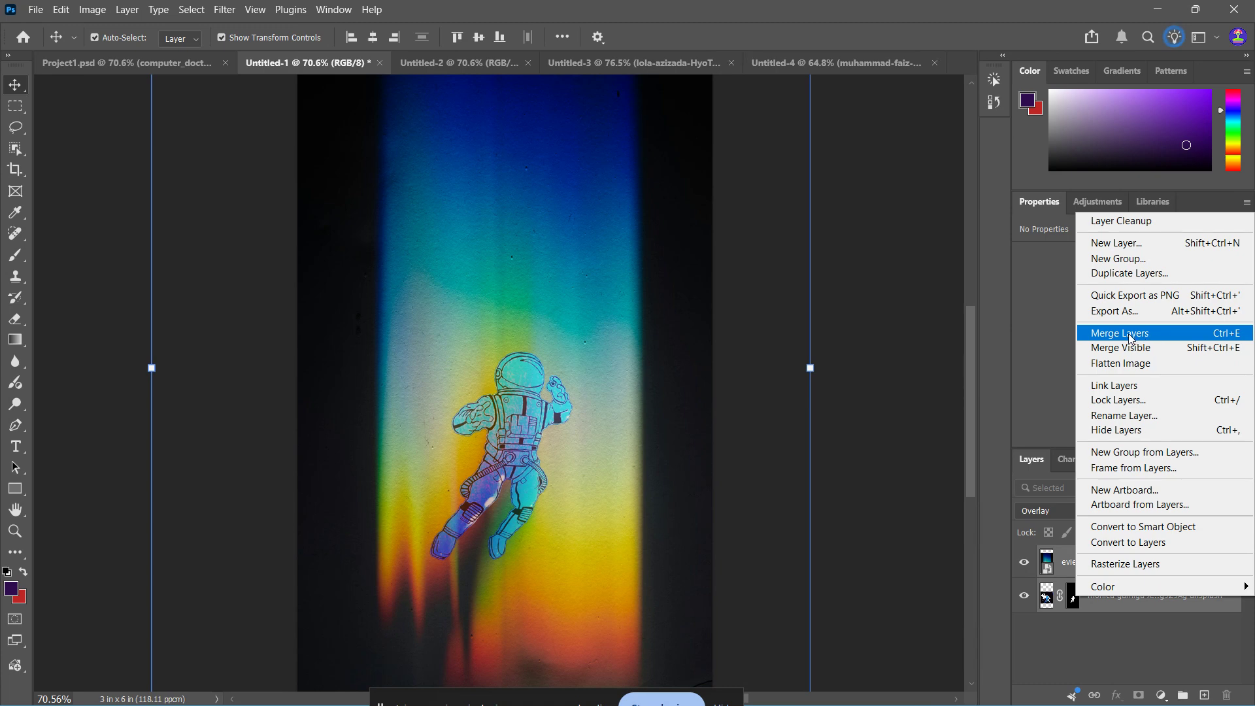
{"action": "left_click", "coordinate": [1152, 335]}
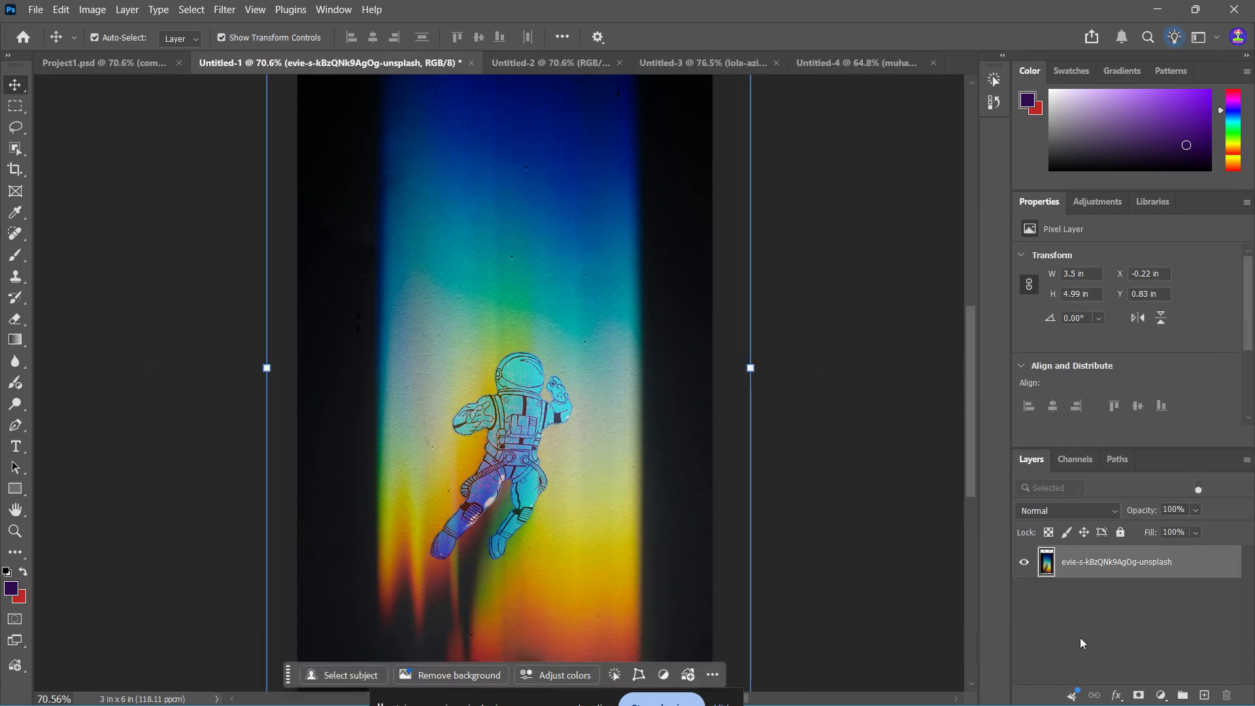
{"action": "left_click", "coordinate": [1090, 621]}
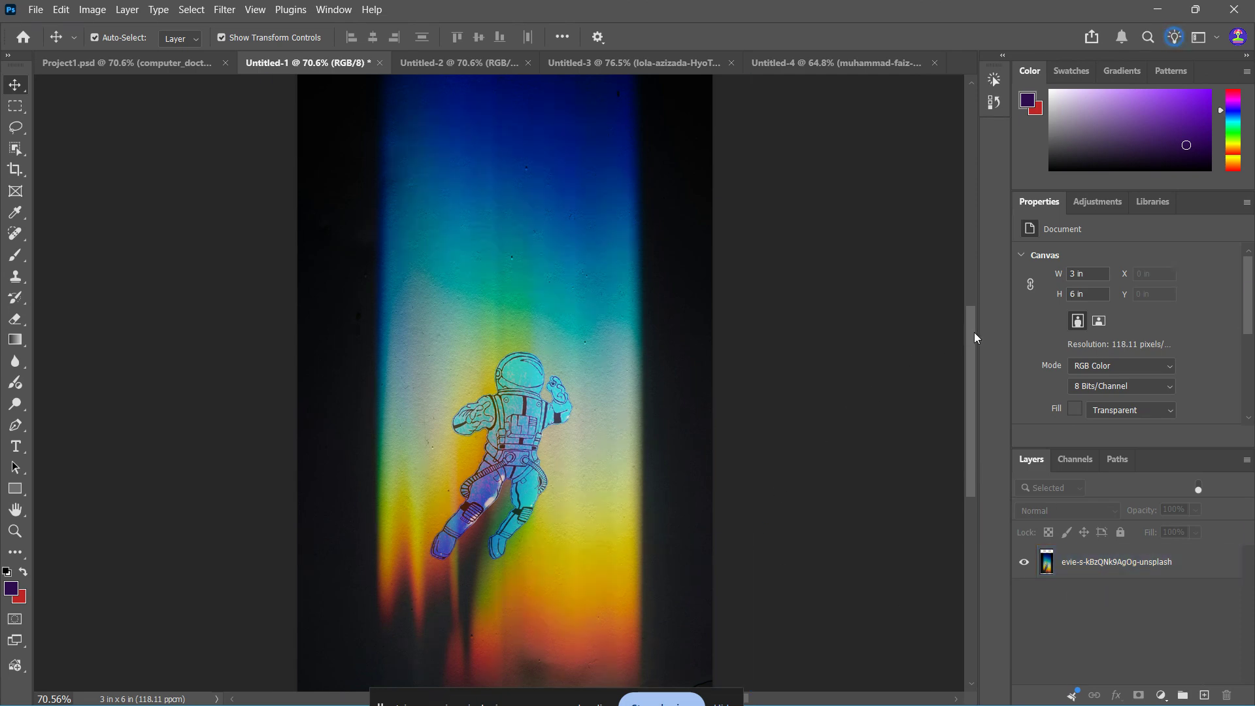
{"action": "mouse_move", "coordinate": [974, 332]}
{"action": "left_mouse_down"}
{"action": "mouse_move", "coordinate": [984, 441]}
{"action": "mouse_move", "coordinate": [982, 230]}
{"action": "mouse_move", "coordinate": [994, 335]}
{"action": "mouse_move", "coordinate": [966, 334]}
{"action": "left_mouse_up"}
{"action": "left_click", "coordinate": [512, 268]}
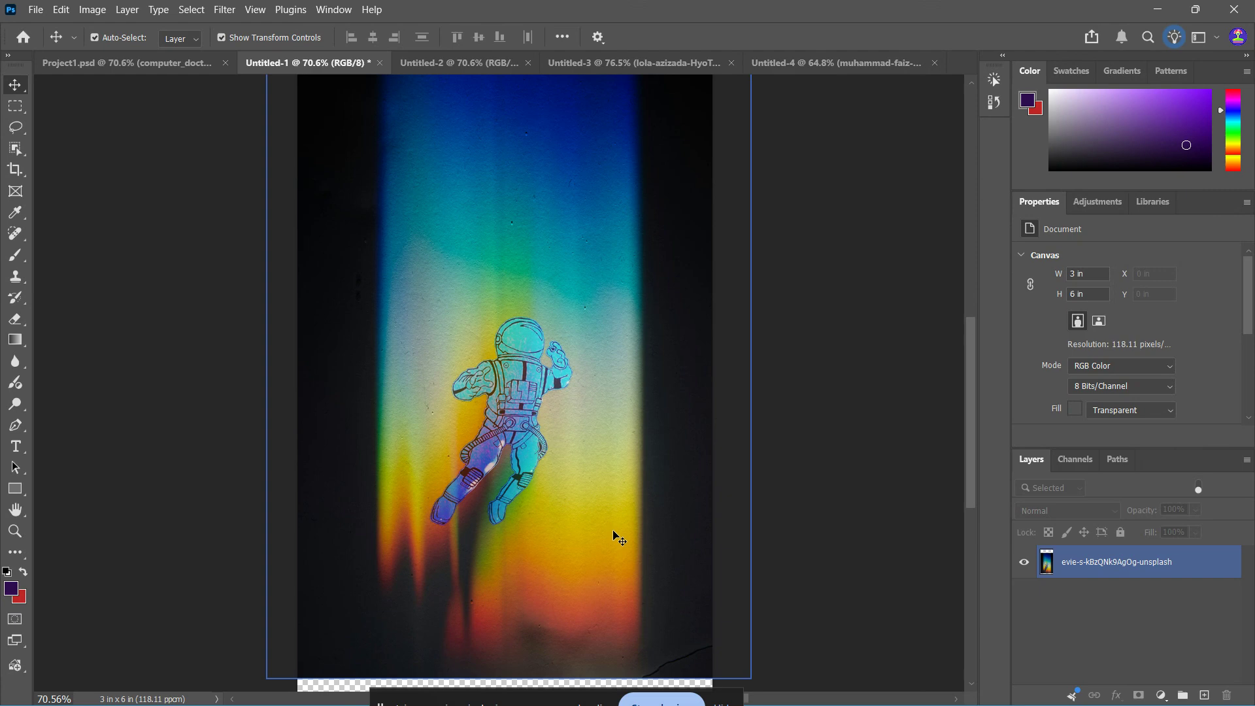
{"action": "scroll", "coordinate": [617, 538], "scroll_direction": "up", "scroll_amount": 1}
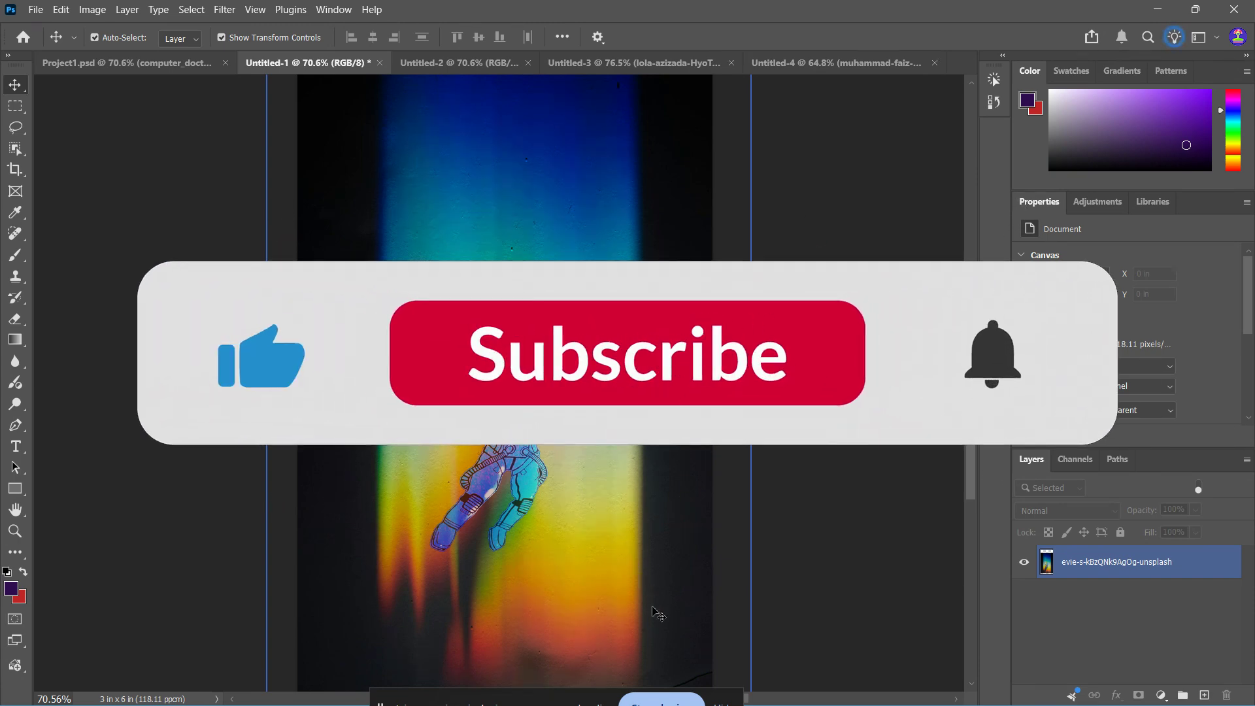
{"action": "left_click", "coordinate": [684, 684]}
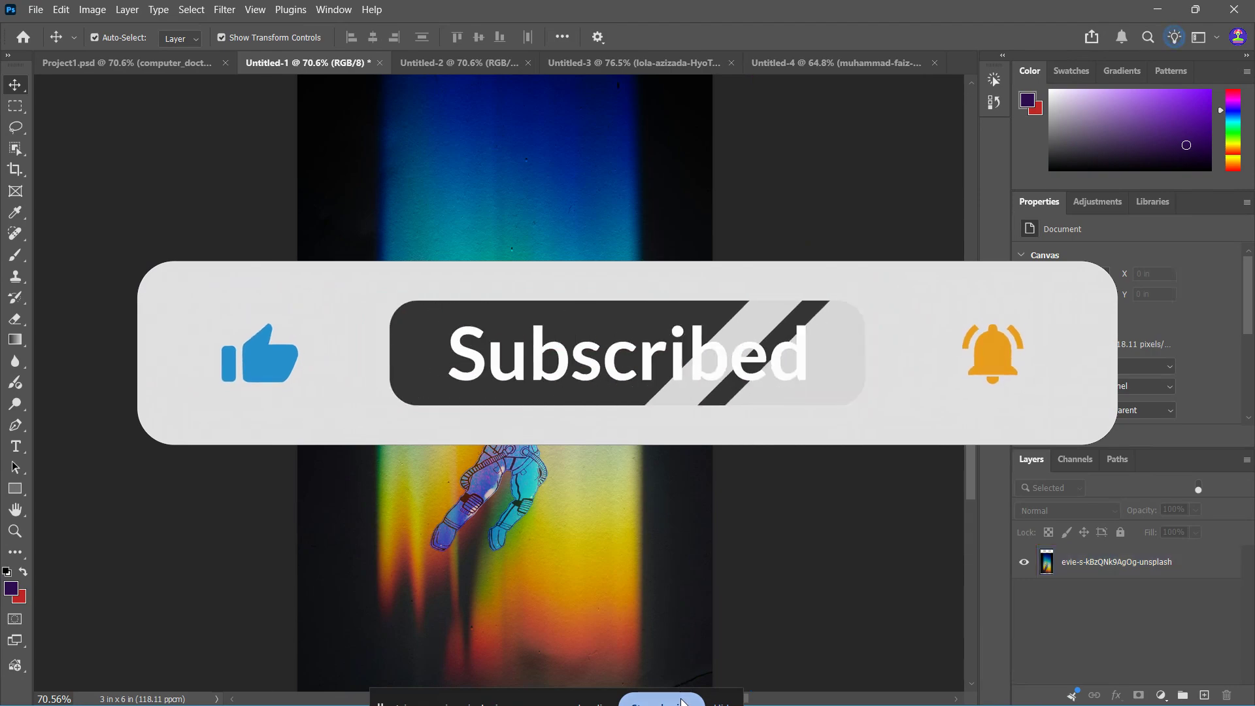